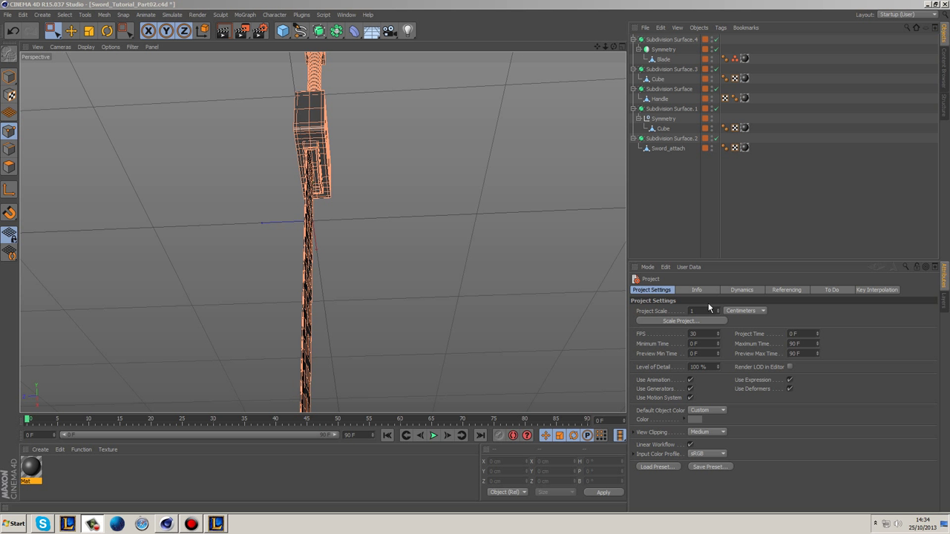
Switch the perspective view to shaded display without wireframe lines and examine the joint between the sword's guard and blade.
alt+drag(523, 215, 432, 213)
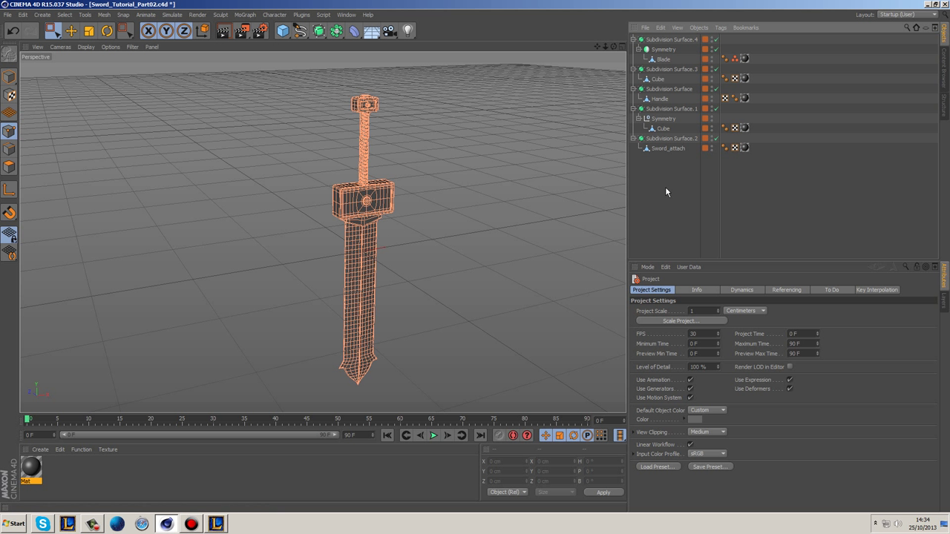
click(83, 46)
click(103, 65)
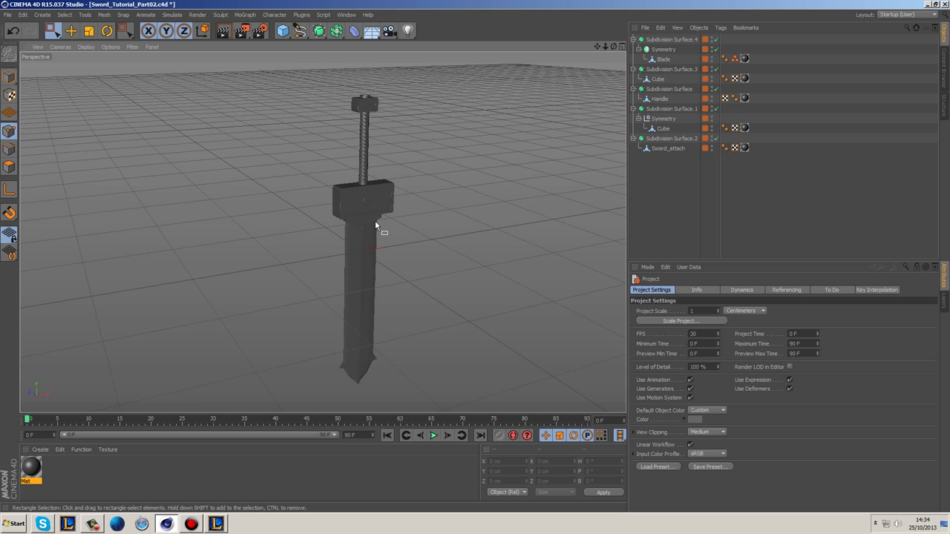
scroll(378, 221, up, 3)
mouse_move(322, 229)
alt+mouse_down()
mouse_move(448, 202)
mouse_move(410, 224)
alt+mouse_up()
scroll(408, 225, up, 2)
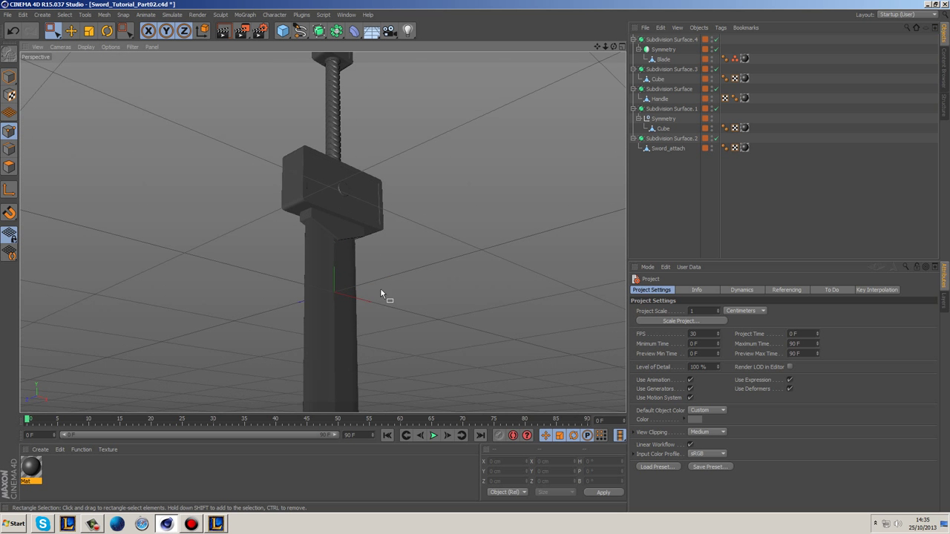
scroll(380, 288, up, 2)
alt+middle_drag(385, 302, 420, 177)
alt+drag(420, 178, 467, 227)
Hide every sword part except the blade in the editor and show the blade in the Top view.
middle_click(465, 227)
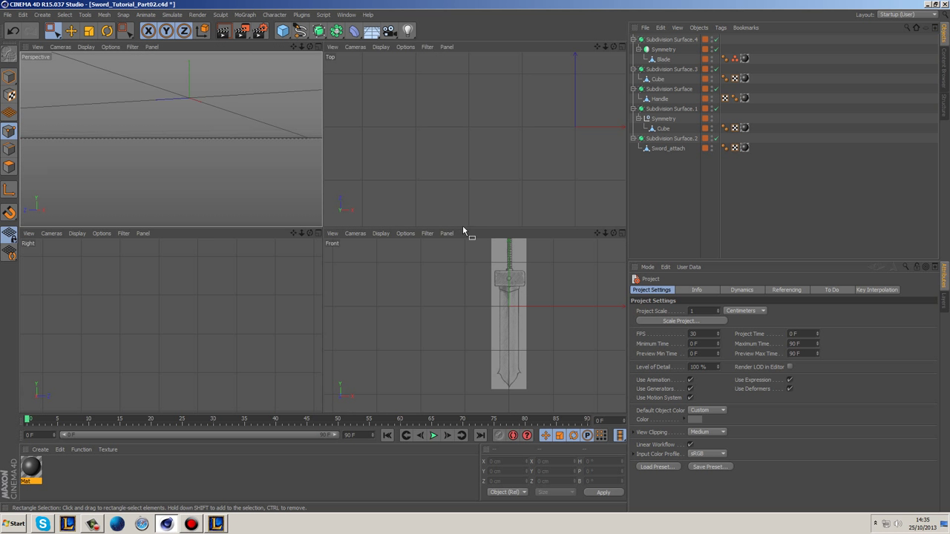
middle_click(535, 172)
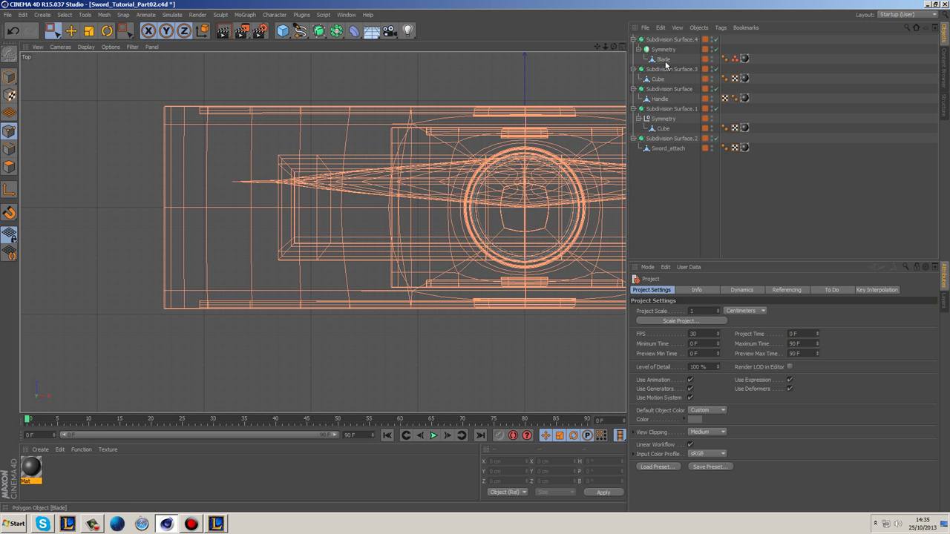
alt+click(711, 68)
click(715, 69)
click(716, 70)
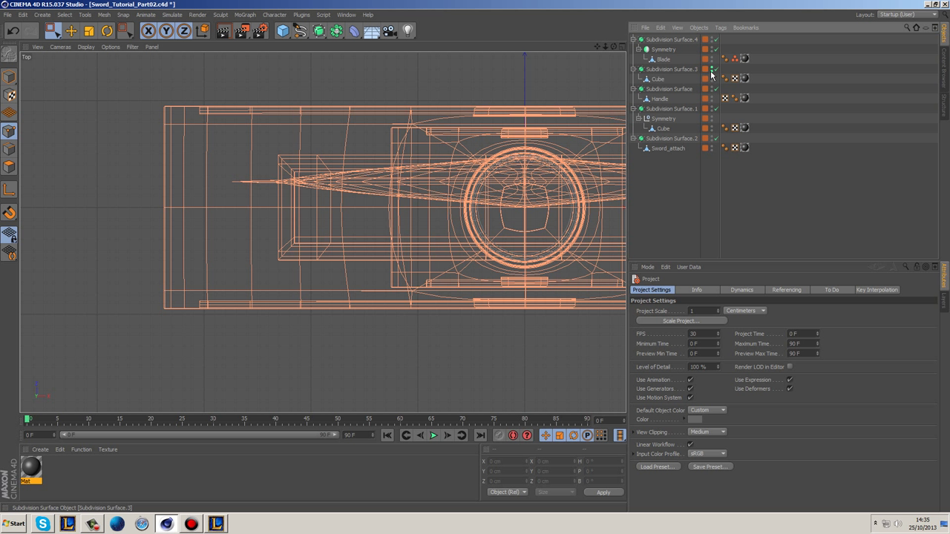
click(711, 70)
click(711, 70)
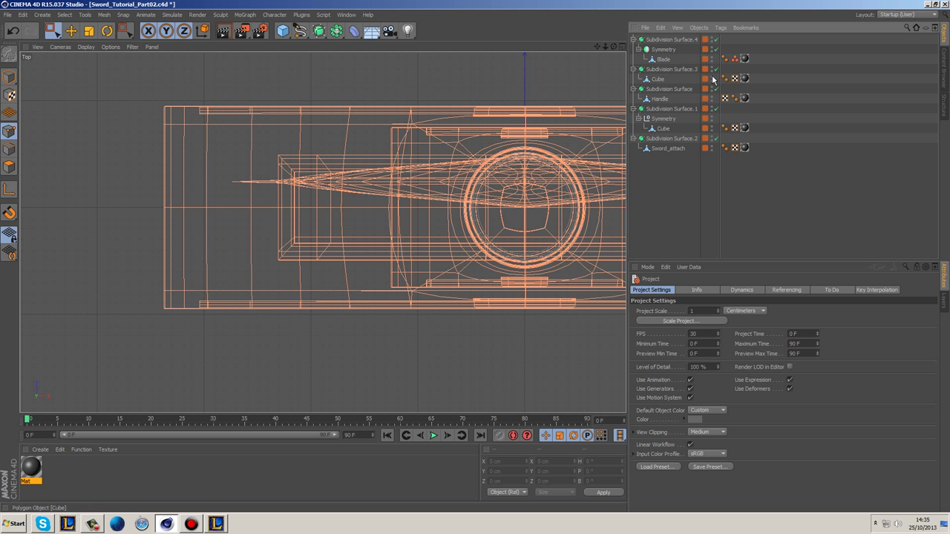
drag(713, 129, 708, 154)
alt+middle_drag(568, 160, 509, 159)
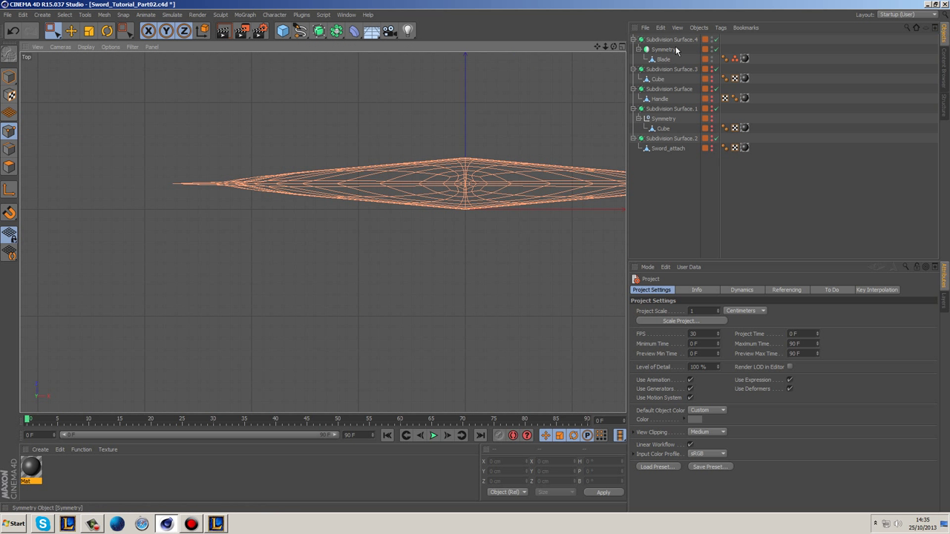
Move the blade's whole Subdivision Surface group along Z to about -24 cm in the Top view.
click(670, 40)
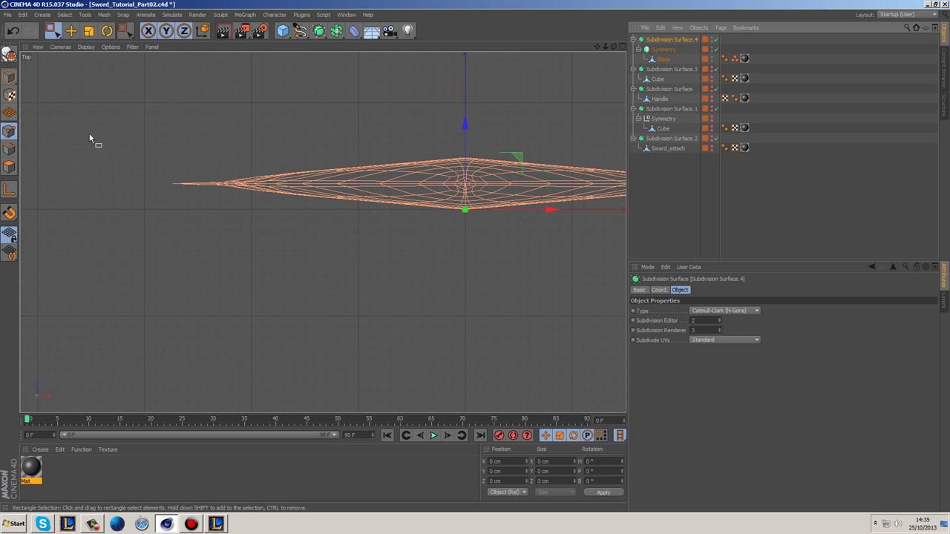
click(9, 78)
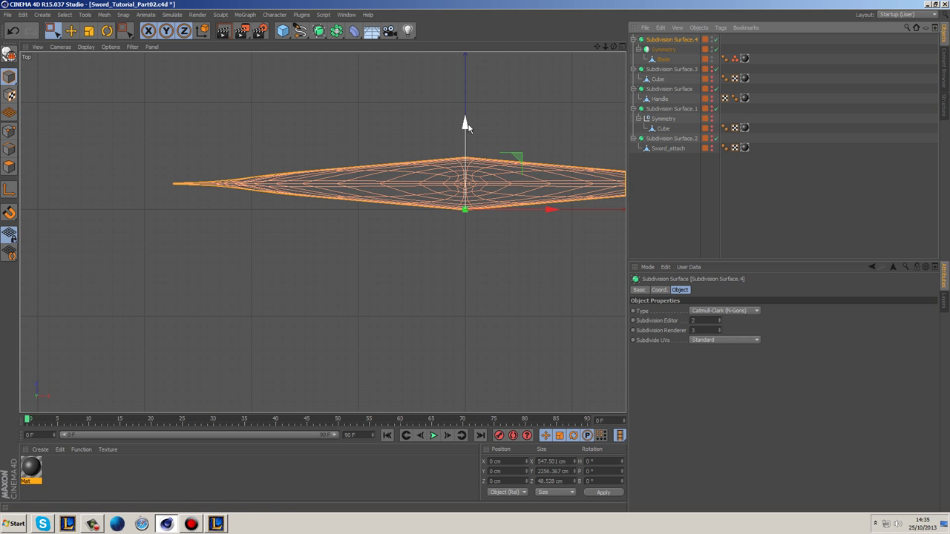
drag(466, 123, 475, 149)
middle_click(361, 153)
middle_click(260, 147)
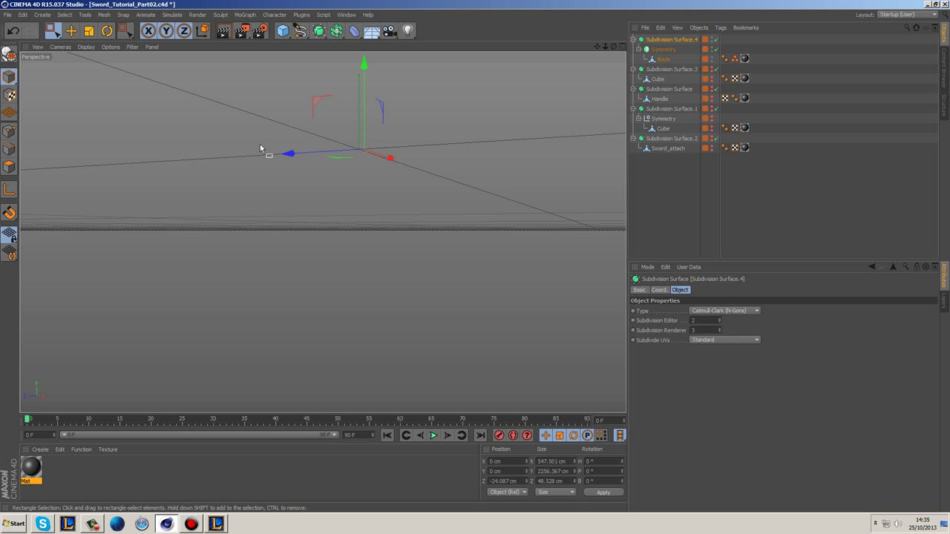
Make the hidden sword parts visible again in the perspective view and inspect the blade's fit from below.
click(710, 158)
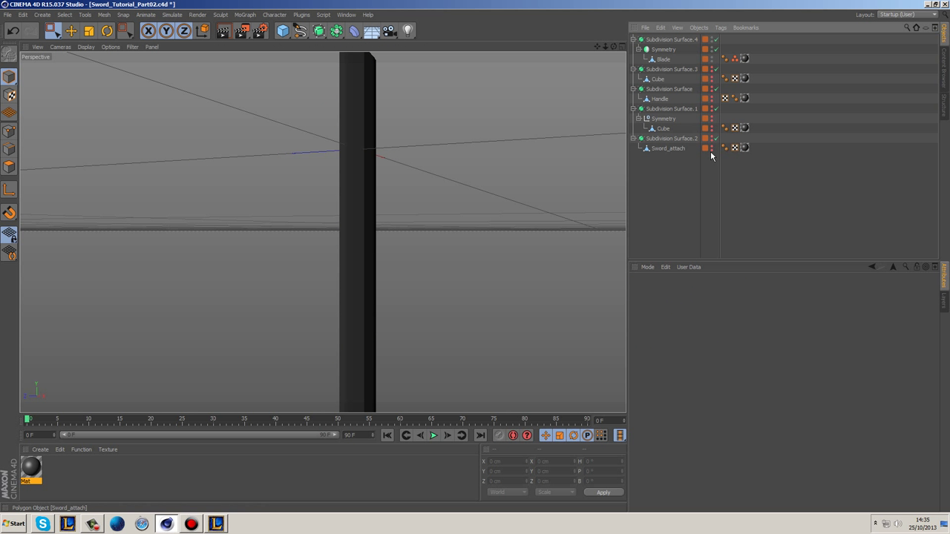
drag(714, 82, 713, 67)
alt+middle_drag(486, 143, 508, 153)
alt+drag(509, 153, 560, 221)
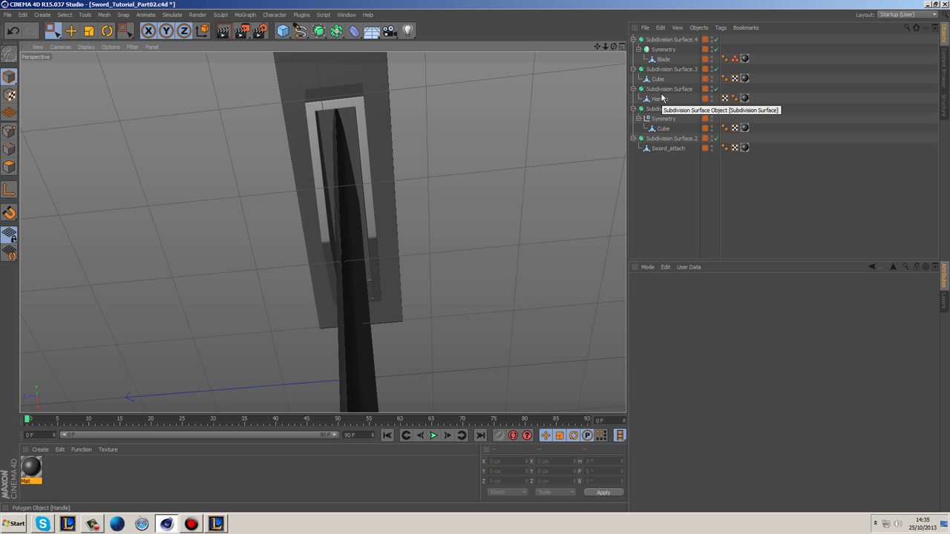
Select the Cube under Subdivision Surface.3, the collar around the blade's base, for point editing.
click(659, 100)
click(665, 148)
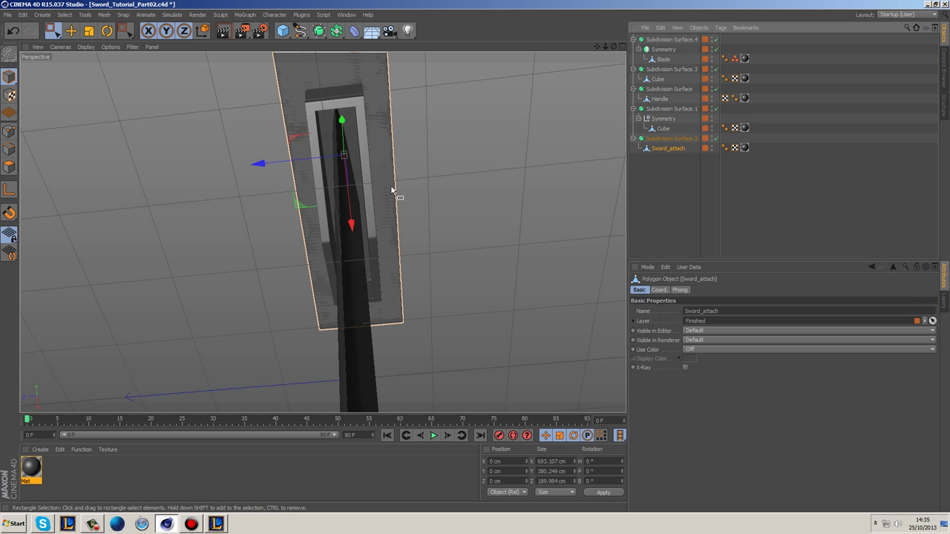
click(662, 129)
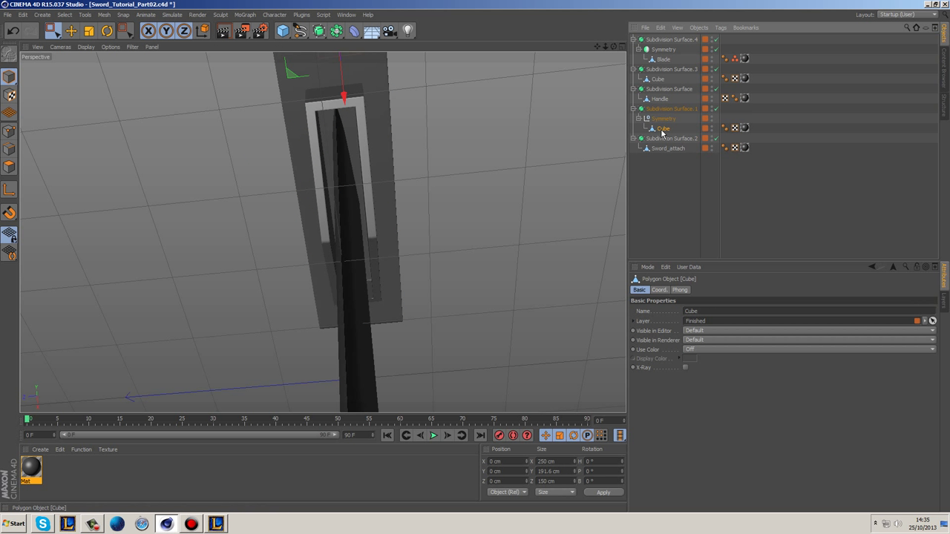
click(659, 80)
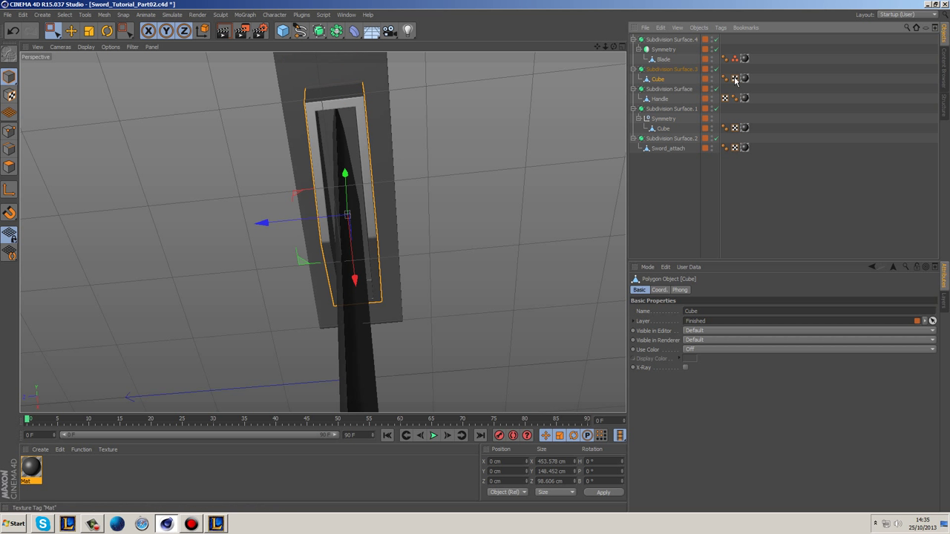
click(9, 131)
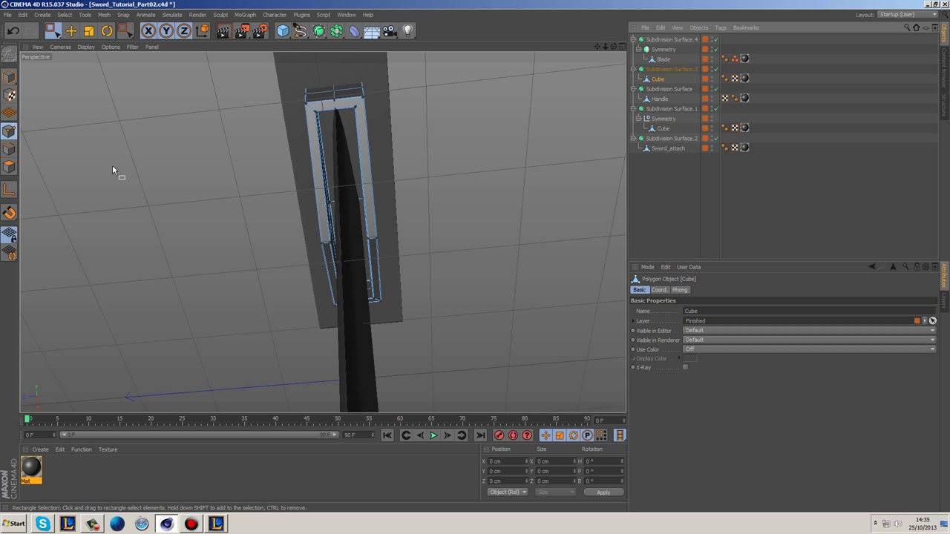
Move the points along the collar's positive-Z side inward toward the blade, to about Z 34.8 cm.
alt+drag(322, 231, 450, 166)
middle_click(467, 197)
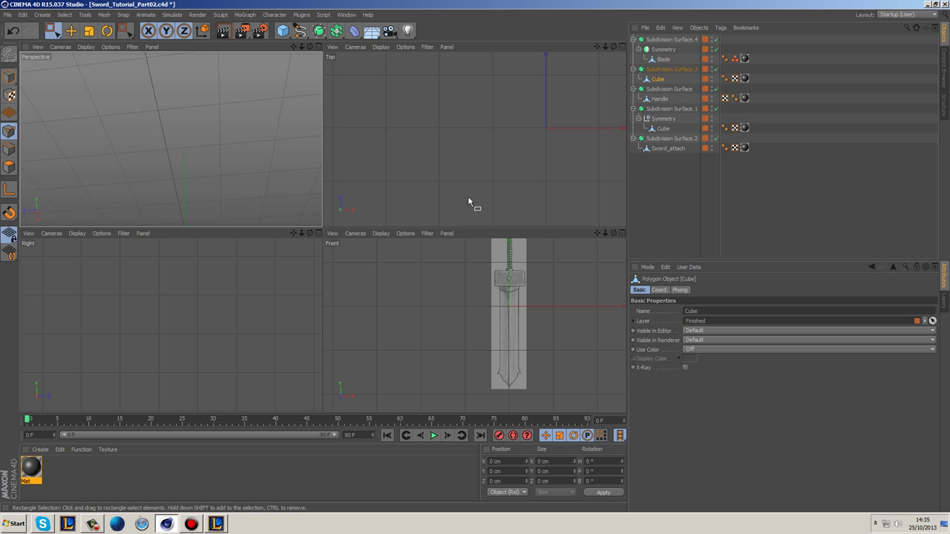
alt+middle_drag(547, 165, 463, 189)
scroll(490, 169, down, 1)
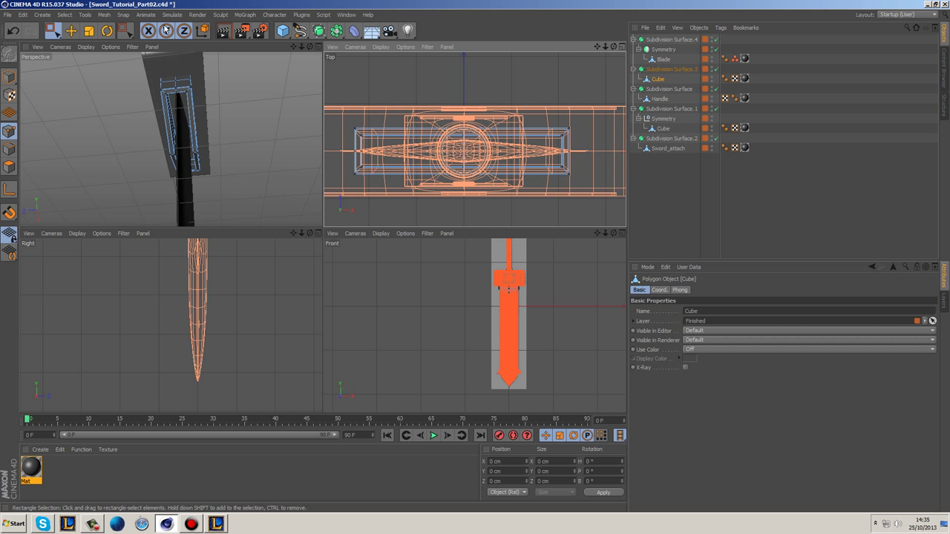
drag(338, 94, 603, 151)
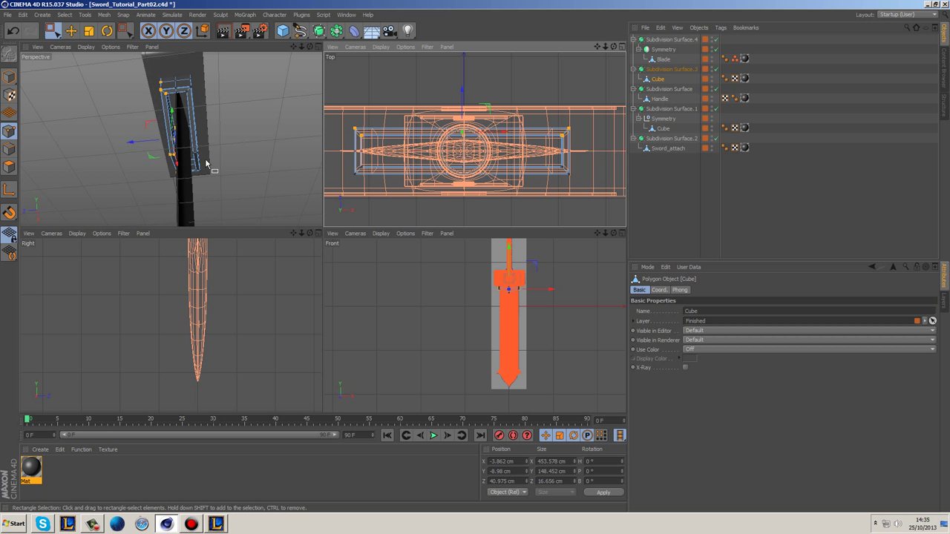
alt+drag(206, 161, 241, 160)
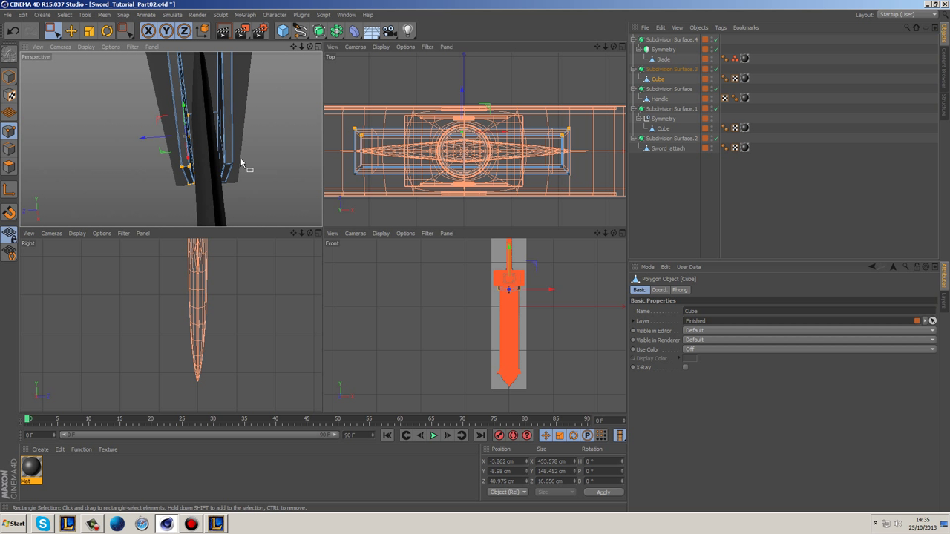
alt+drag(186, 149, 227, 176)
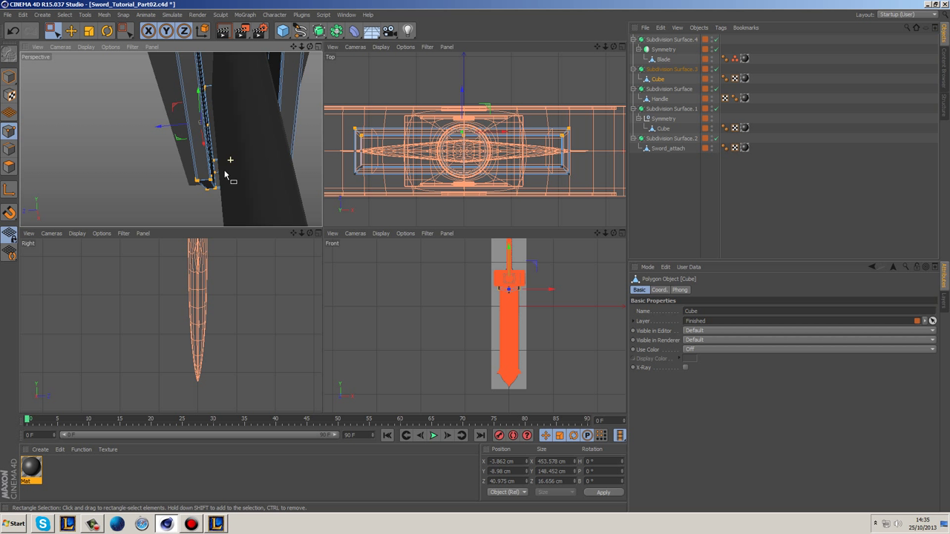
drag(165, 126, 178, 129)
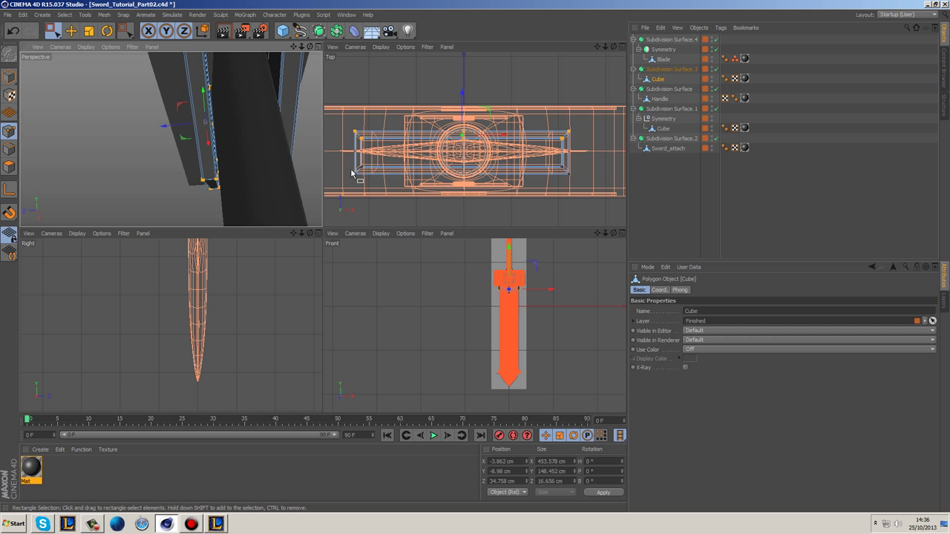
Move the points along the collar's negative-Z side inward toward the blade, to about Z -32.4 cm.
drag(343, 207, 598, 156)
mouse_move(255, 158)
alt+middle_down()
mouse_move(223, 177)
mouse_move(253, 163)
alt+middle_up()
mouse_move(253, 163)
alt+mouse_down()
mouse_move(196, 147)
mouse_move(239, 159)
alt+mouse_up()
alt+middle_drag(241, 158, 244, 105)
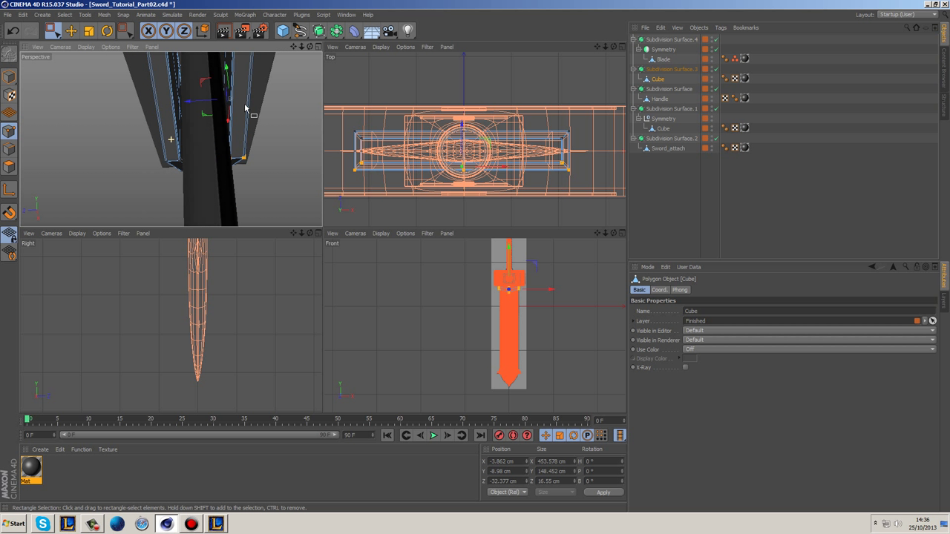
Fine-tune the collar's sides in the Right view, moving the negative-Z points to about -33.4 cm and the lower positive-Z points to about 33.8 cm.
middle_click(246, 304)
key(h)
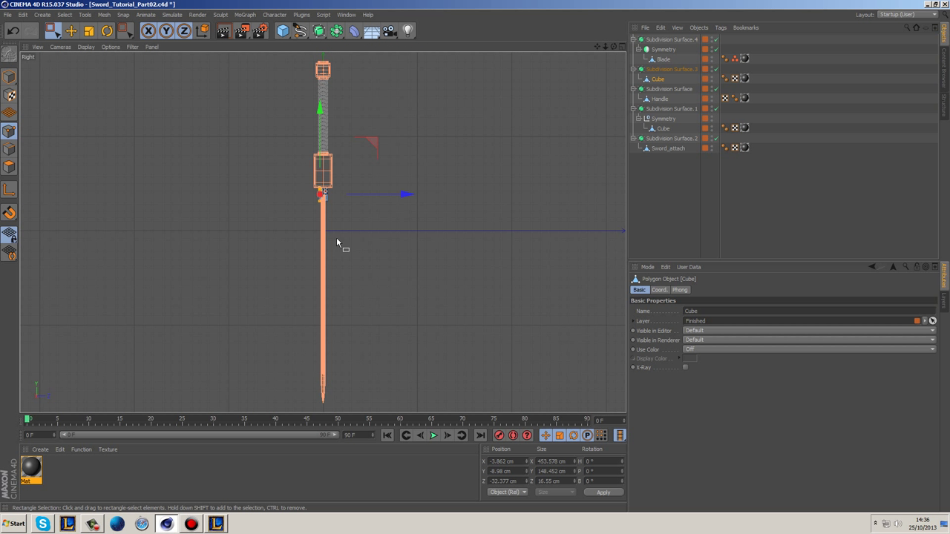
scroll(314, 201, up, 10)
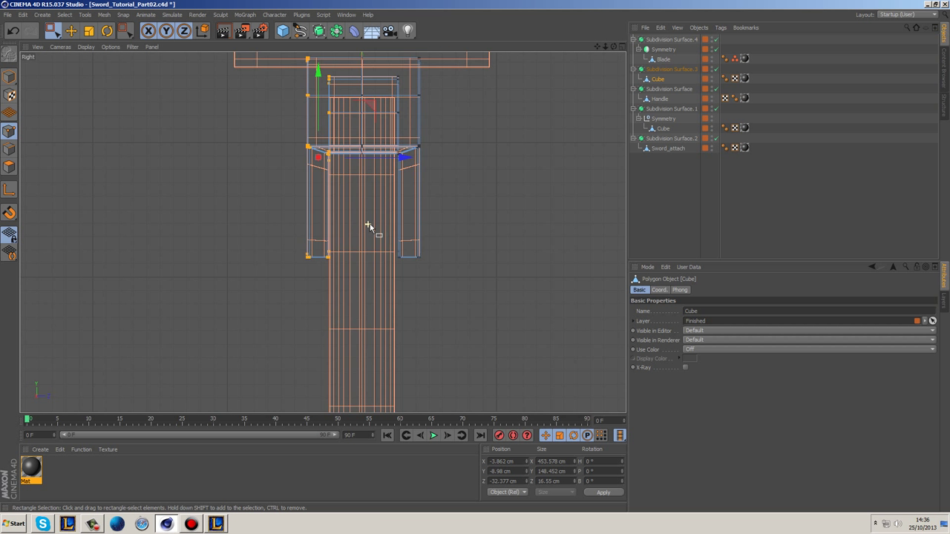
scroll(372, 223, up, 2)
scroll(319, 178, up, 1)
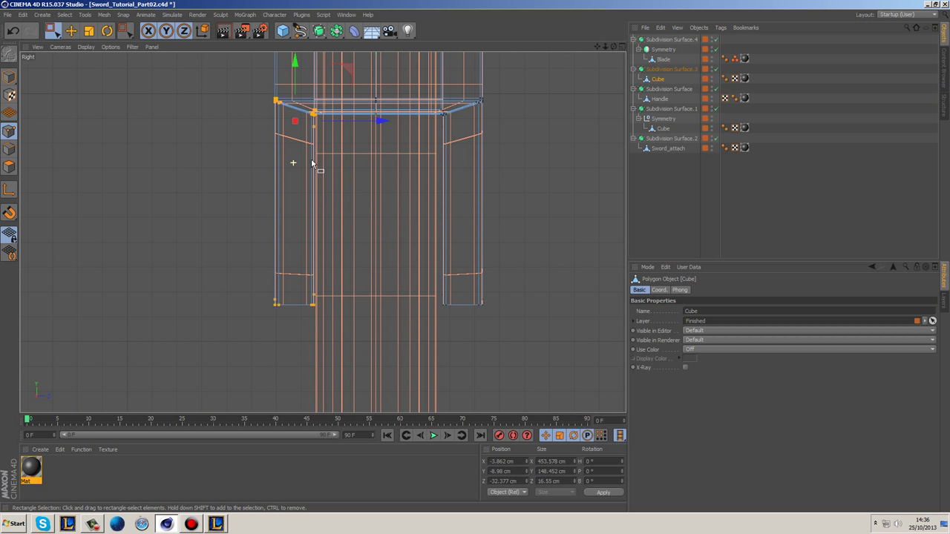
drag(372, 124, 376, 123)
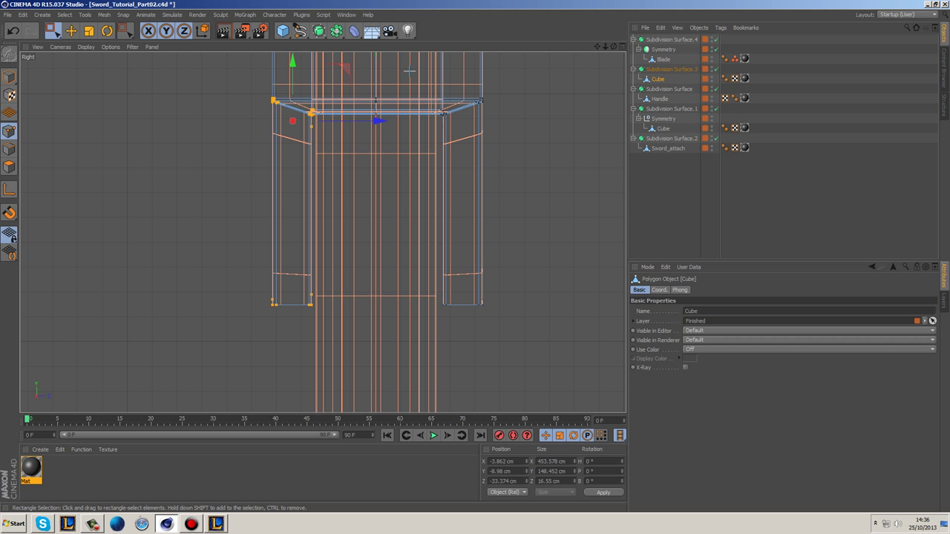
drag(409, 72, 534, 343)
mouse_move(540, 201)
mouse_down()
mouse_move(529, 201)
mouse_move(543, 202)
mouse_up()
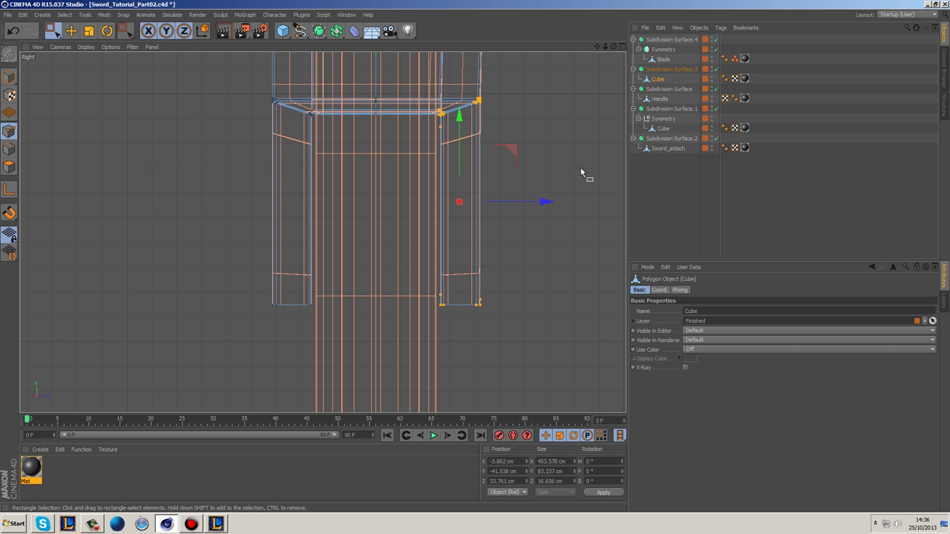
Move the positive-Z corner points at the collar's negative-X end toward the blade edge, to about Z 19.7 cm.
middle_click(553, 189)
key(ctrl+a)
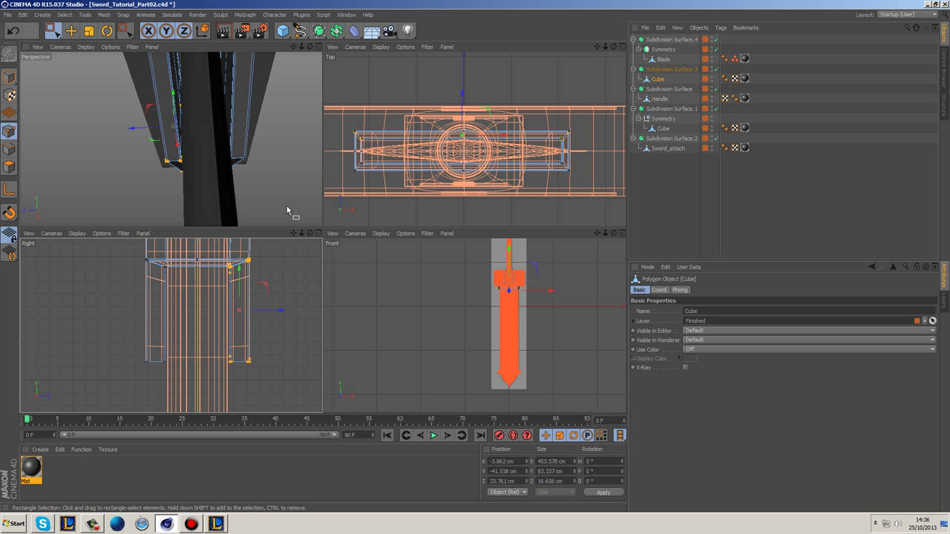
alt+middle_drag(417, 164, 428, 163)
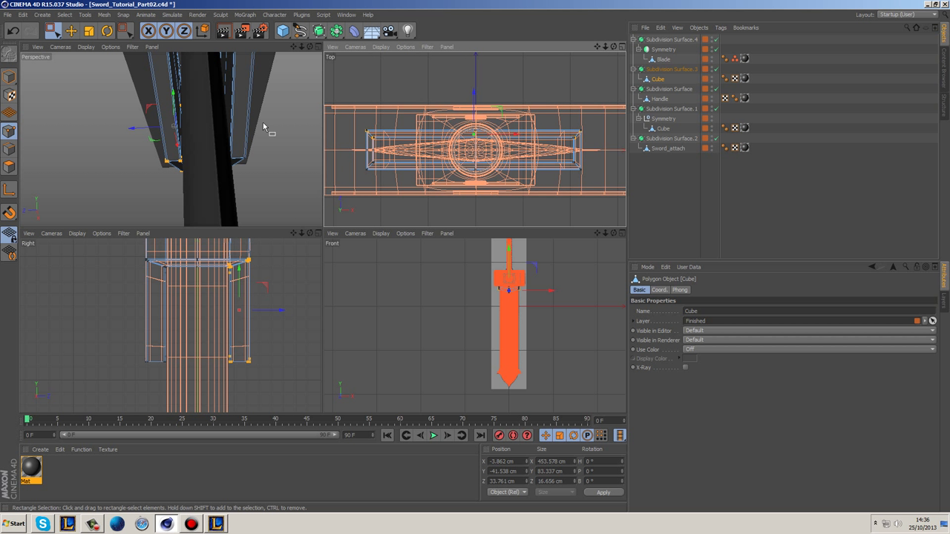
alt+drag(263, 127, 280, 111)
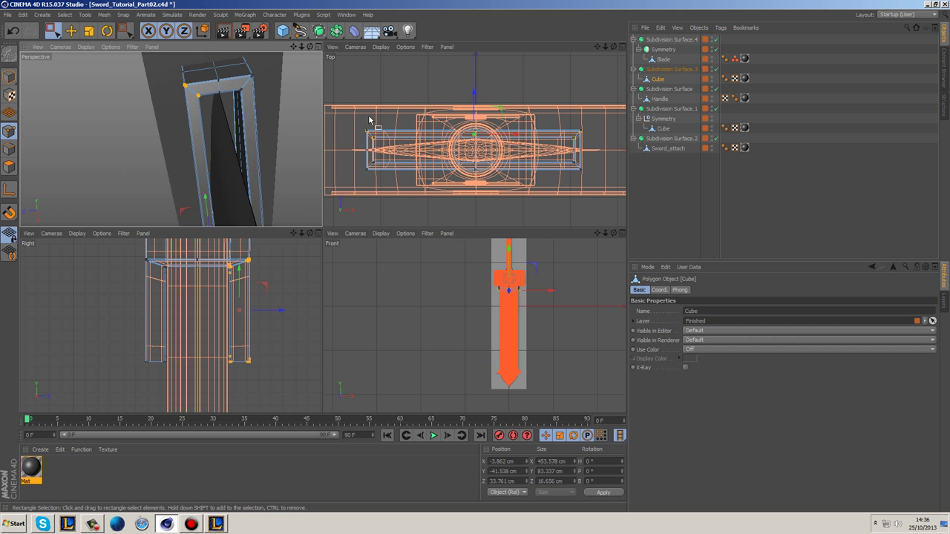
drag(346, 105, 398, 147)
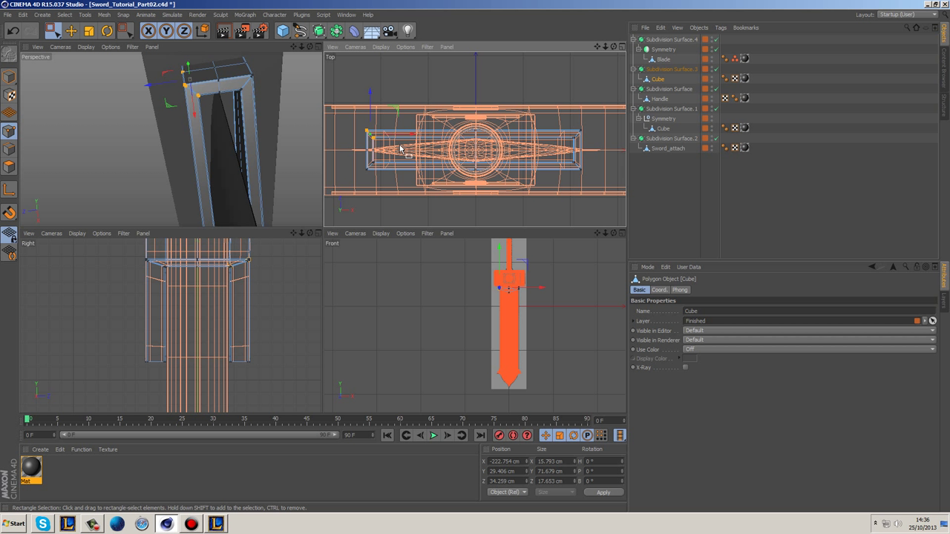
drag(371, 94, 374, 107)
scroll(371, 97, up, 6)
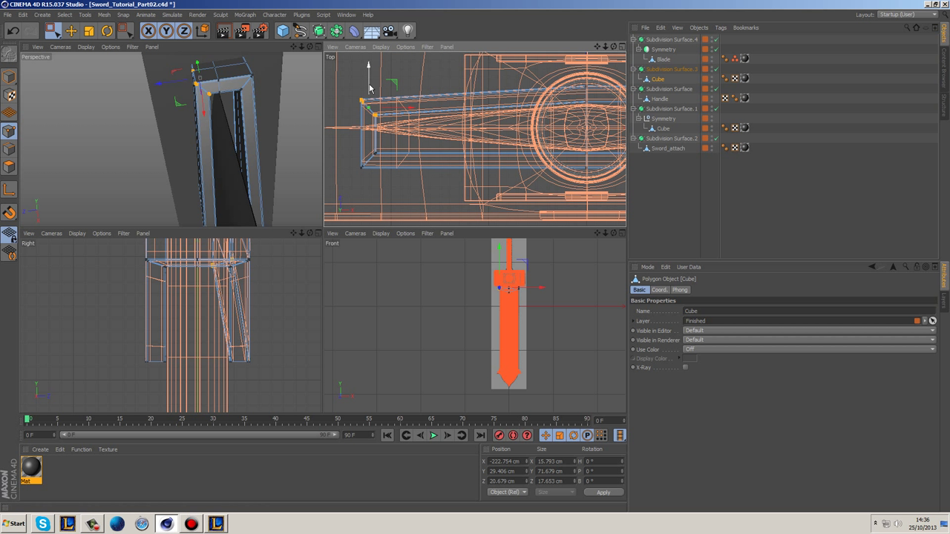
drag(369, 85, 369, 87)
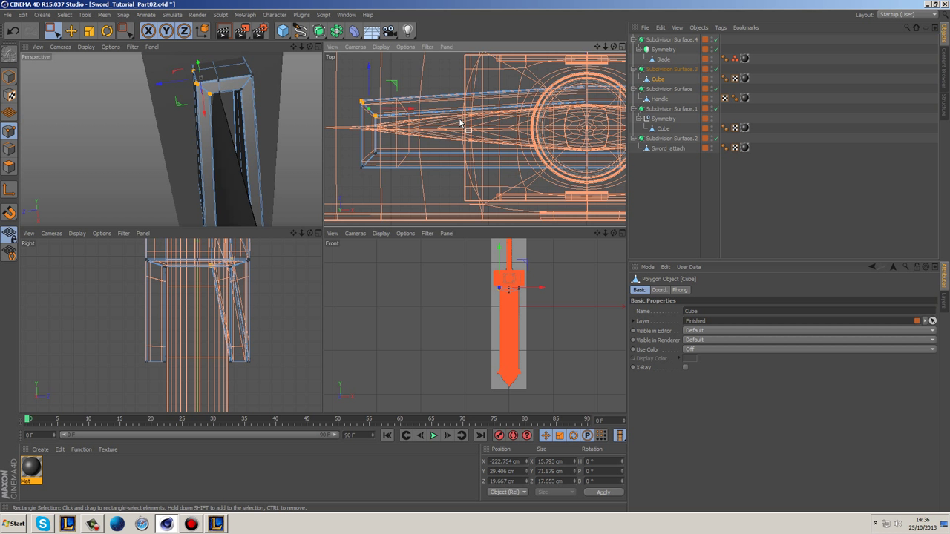
Undo the one-sided corner move, and move the positive-Z corner points at both collar ends toward the blade edge, to about Z 19.9 cm.
alt+middle_drag(503, 138, 416, 142)
scroll(436, 139, down, 3)
key(ctrl+z)
key(ctrl+z)
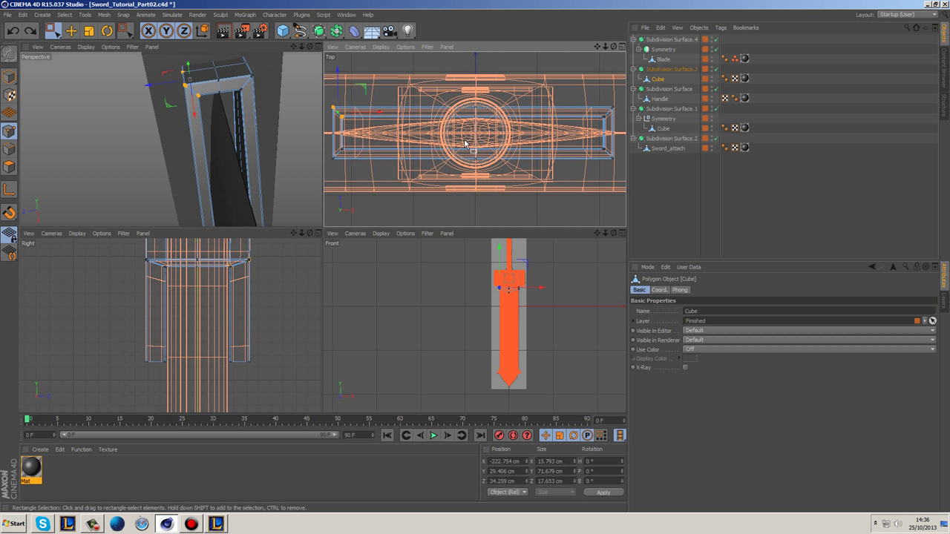
shift+drag(570, 84, 628, 126)
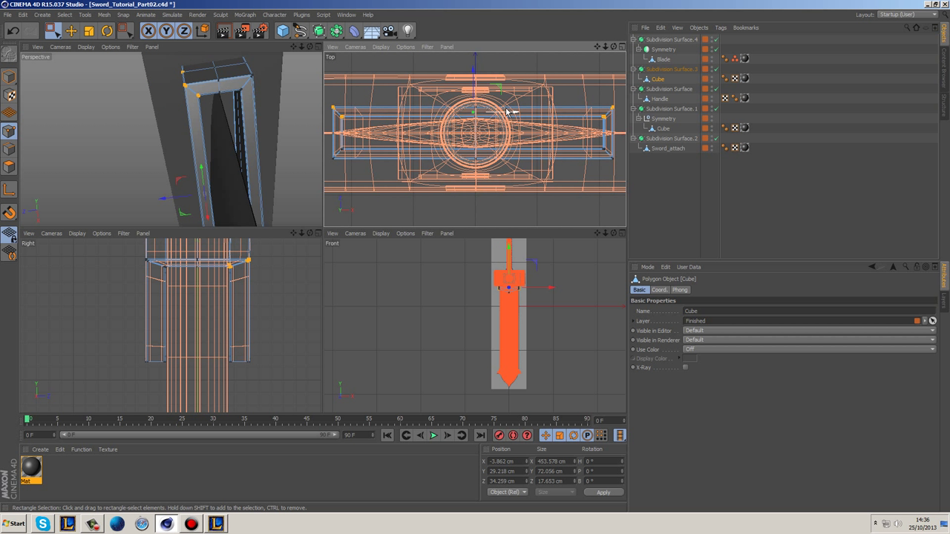
drag(473, 72, 480, 82)
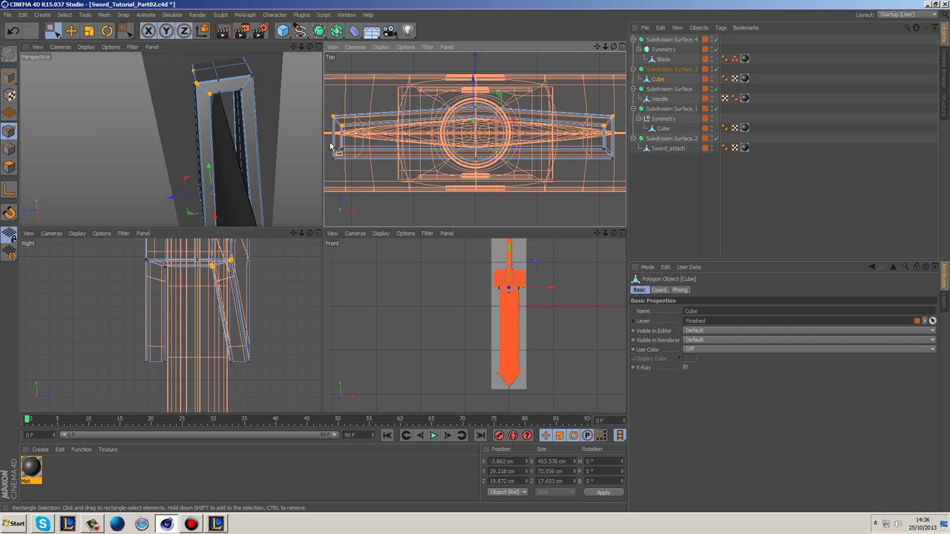
Move the negative-Z corner points at both ends of the collar inward toward the blade edge in the Top view.
drag(329, 142, 359, 163)
shift+drag(588, 143, 631, 178)
drag(477, 124, 484, 113)
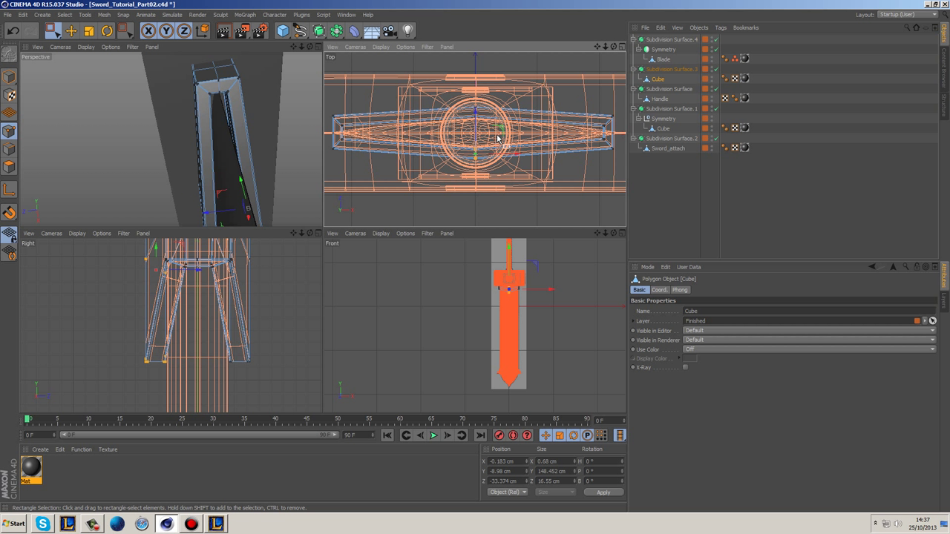
Shift the collar's middle points on the negative-Z side slightly outward, to about Z -34.2 cm, and clear the selection.
click(478, 116)
drag(478, 114, 478, 115)
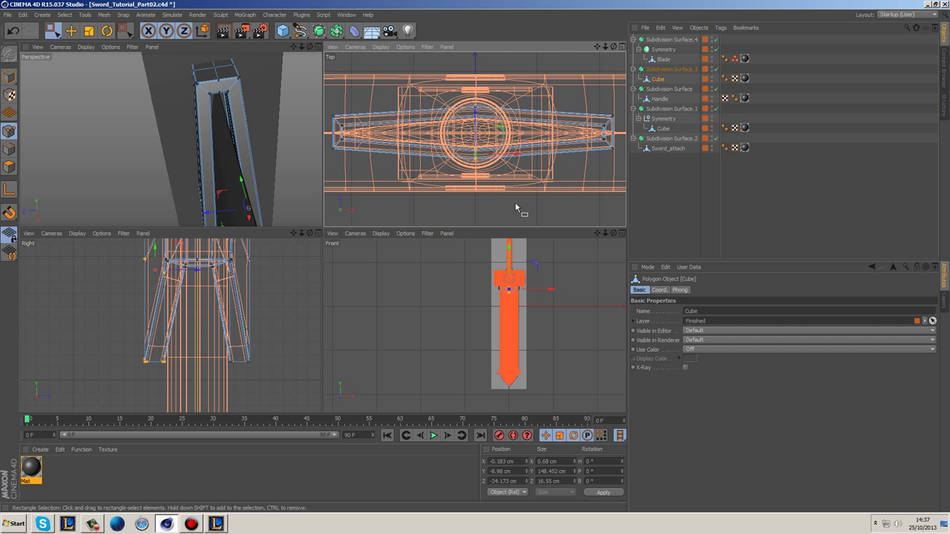
click(552, 221)
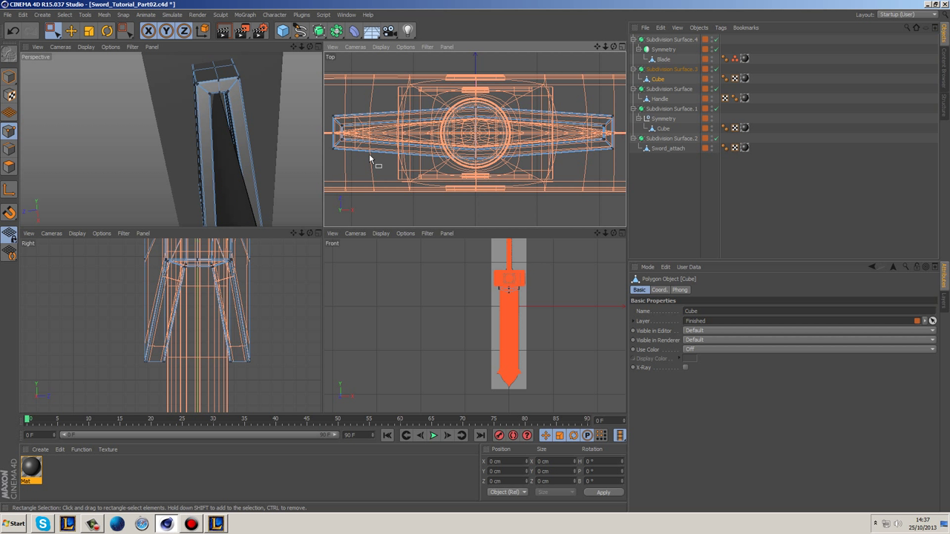
Examine how the reshaped collar fits around the blade from below and at its edge in the Perspective view.
middle_click(289, 138)
alt+drag(517, 170, 531, 201)
alt+middle_drag(531, 200, 443, 199)
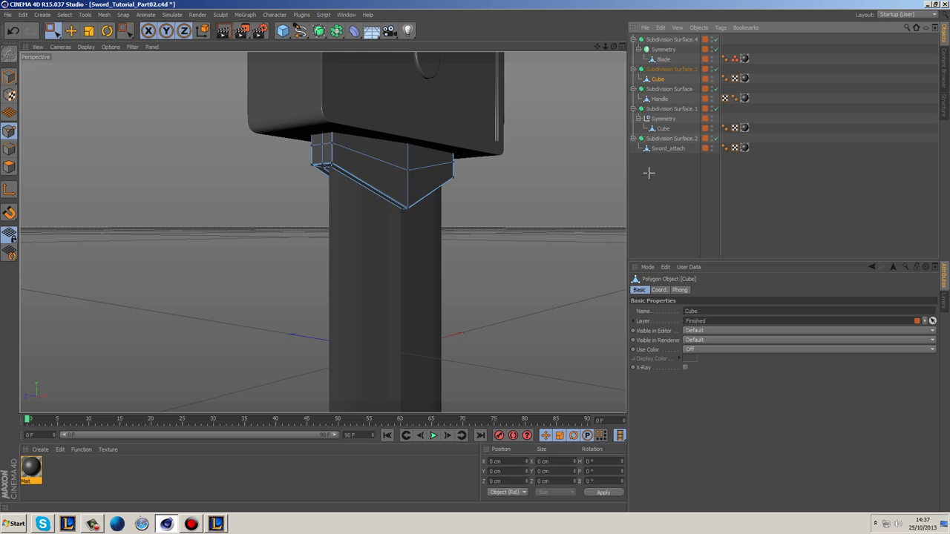
click(648, 172)
alt+middle_drag(513, 211, 475, 192)
alt+drag(475, 196, 386, 201)
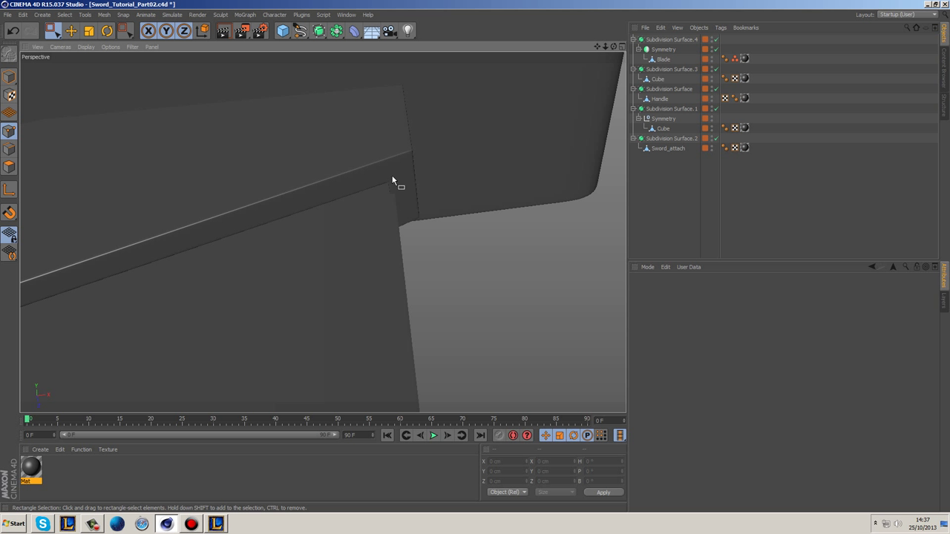
click(663, 59)
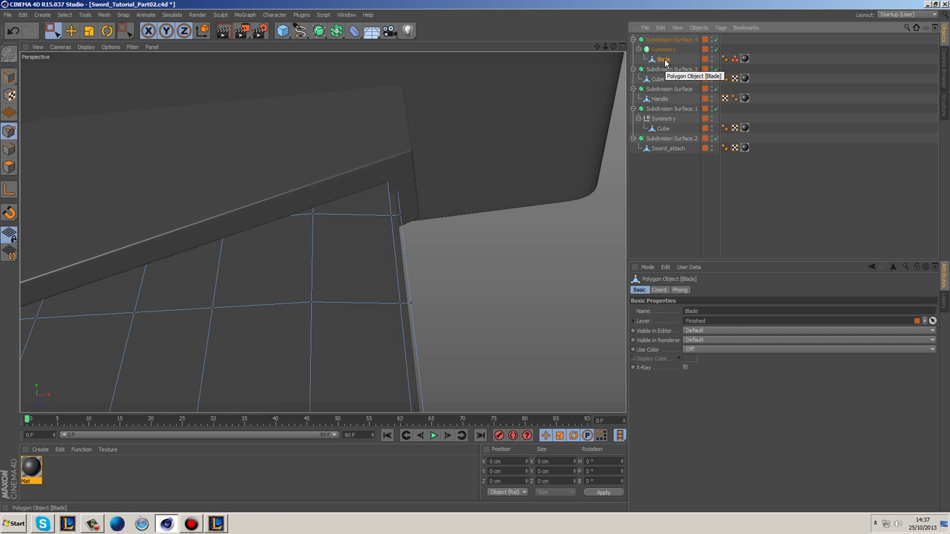
Move all points at the collar's positive-X end outward along X, to about X 218.1 cm.
click(659, 78)
middle_click(428, 167)
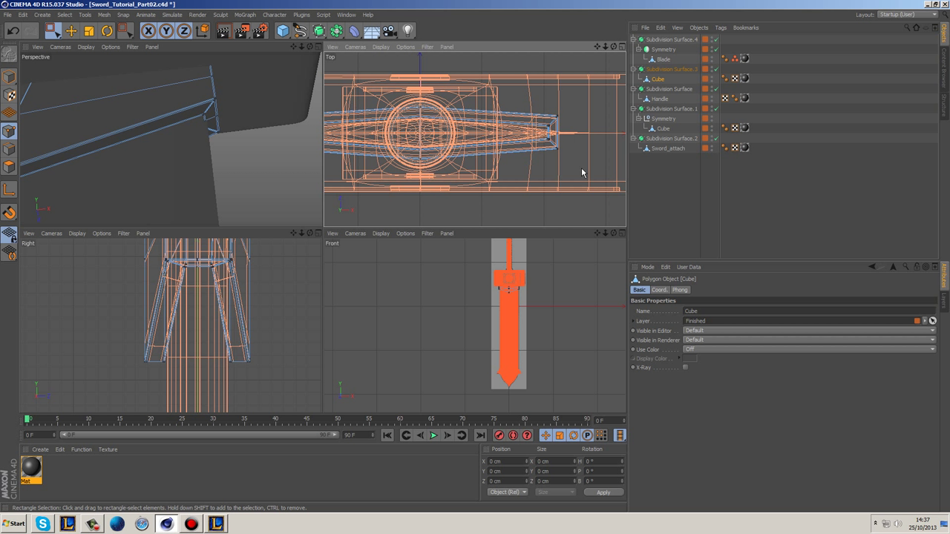
drag(582, 173, 539, 100)
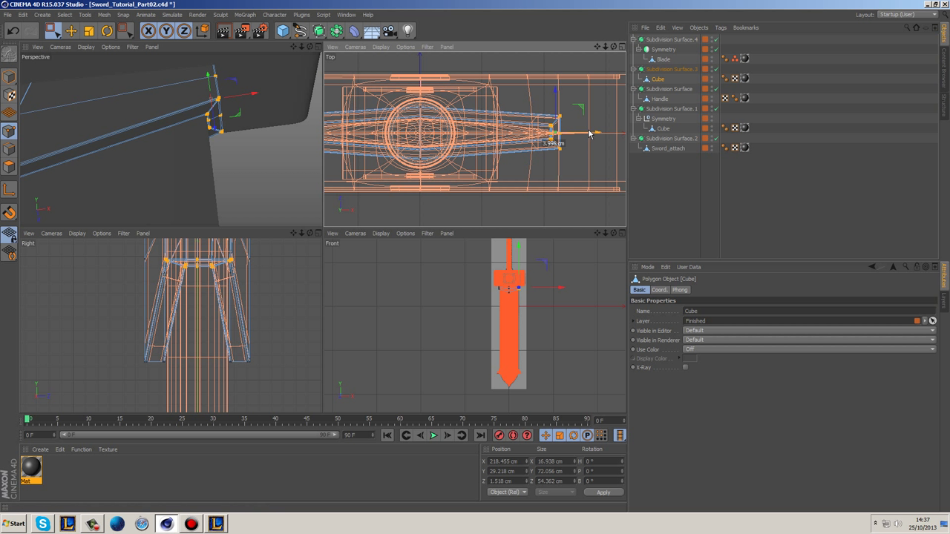
scroll(248, 95, up, 3)
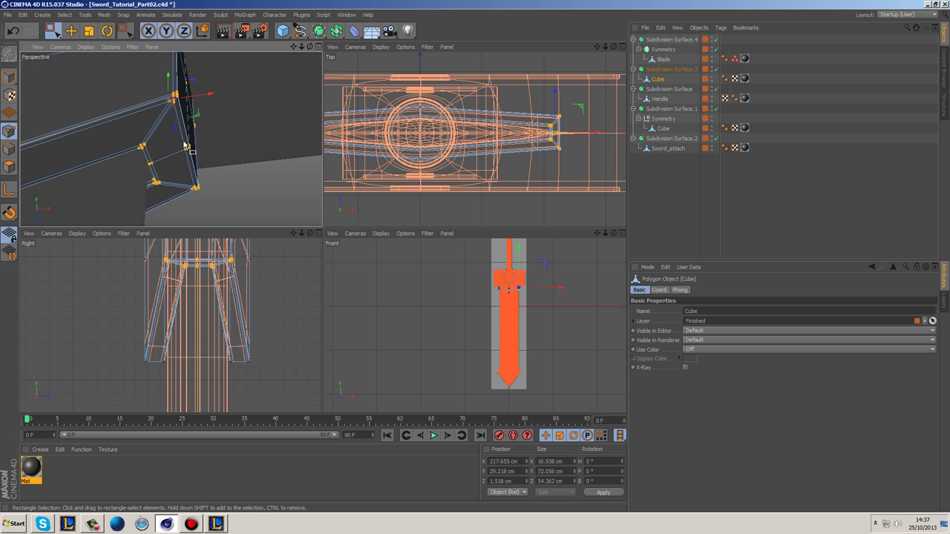
alt+drag(191, 141, 230, 118)
scroll(564, 130, up, 6)
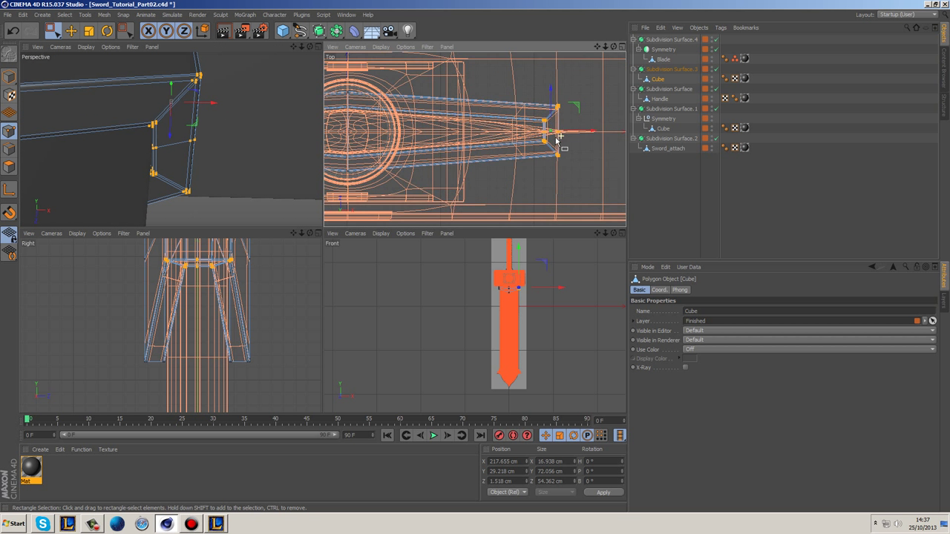
drag(548, 120, 552, 119)
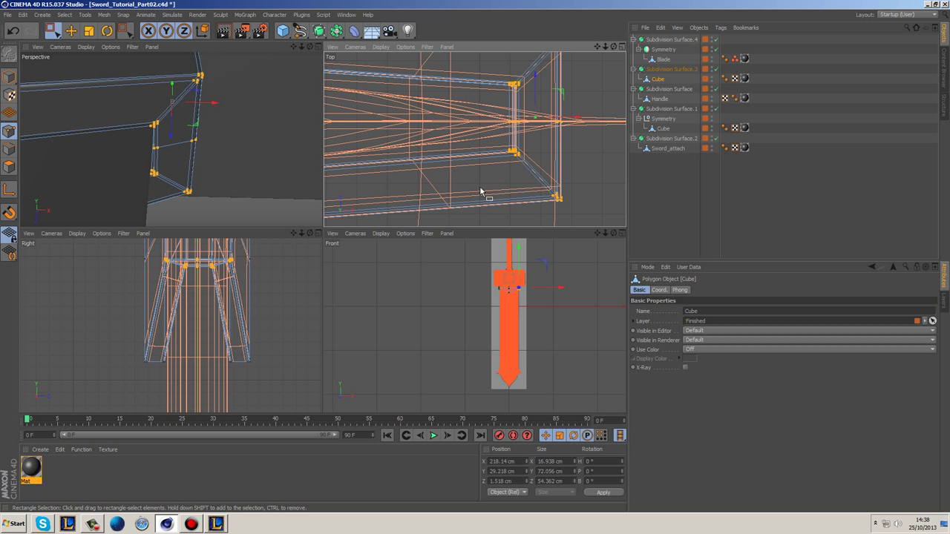
Move all points at the collar's negative-X end inward along X, to about X -219.3 cm, and clear the selection.
scroll(439, 123, up, 5)
scroll(170, 141, up, 5)
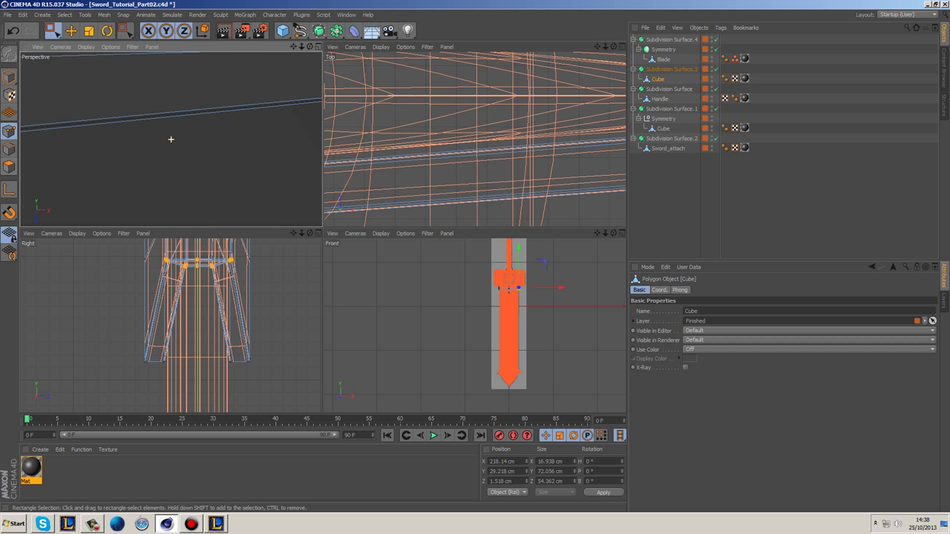
scroll(45, 156, up, 3)
scroll(228, 184, down, 5)
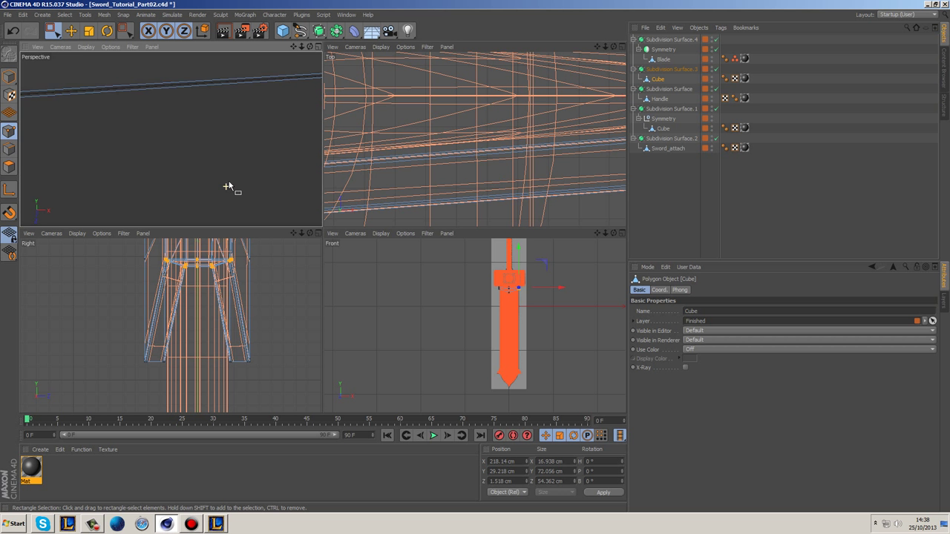
alt+drag(207, 176, 60, 156)
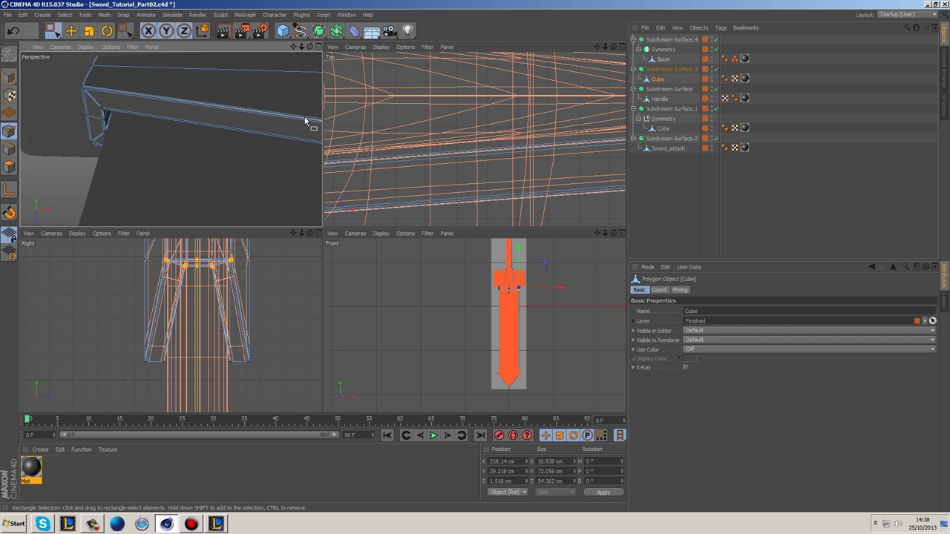
scroll(521, 136, down, 5)
alt+middle_drag(403, 161, 503, 170)
alt+middle_drag(372, 119, 623, 139)
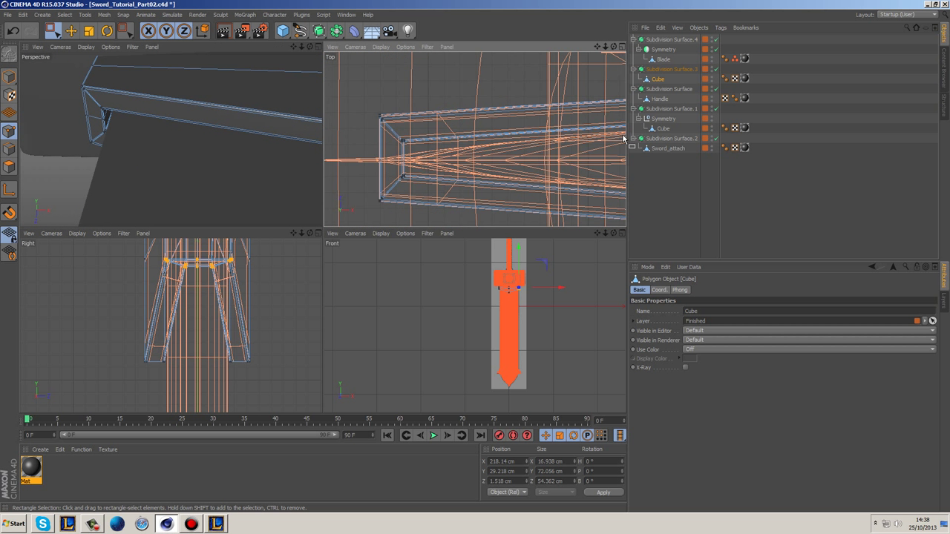
drag(428, 210, 427, 210)
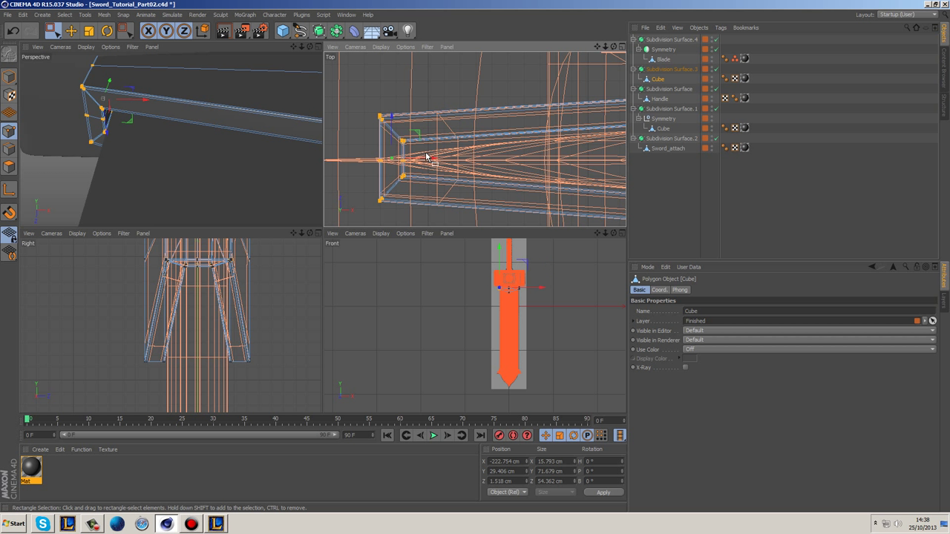
key(e)
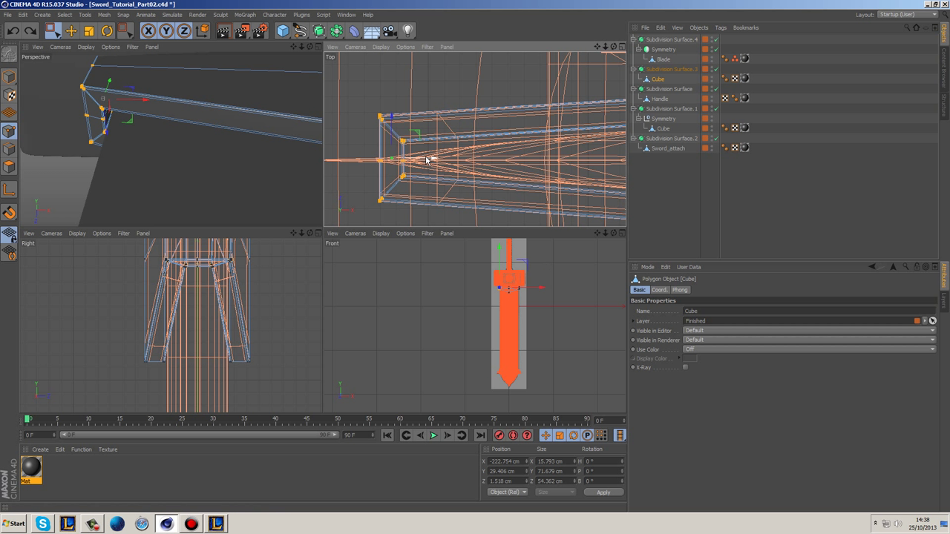
drag(427, 157, 432, 160)
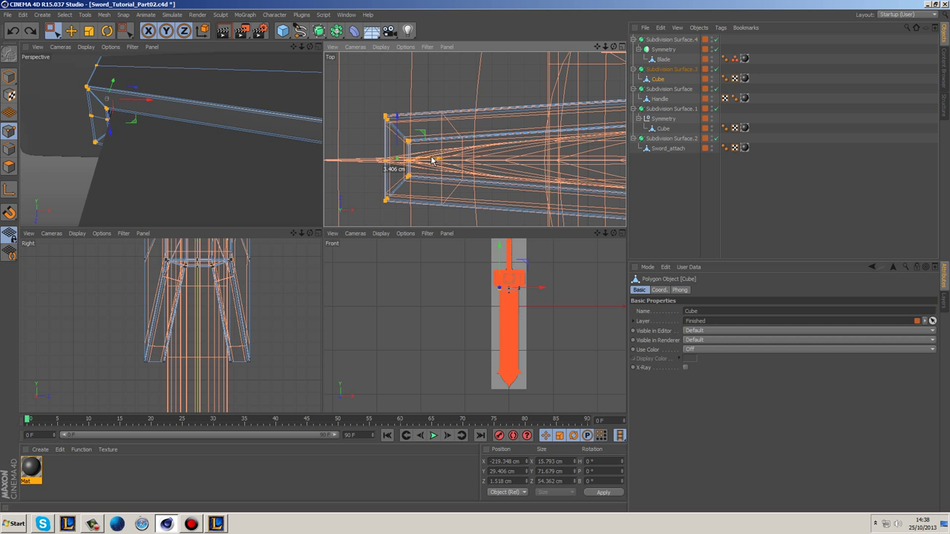
key(0)
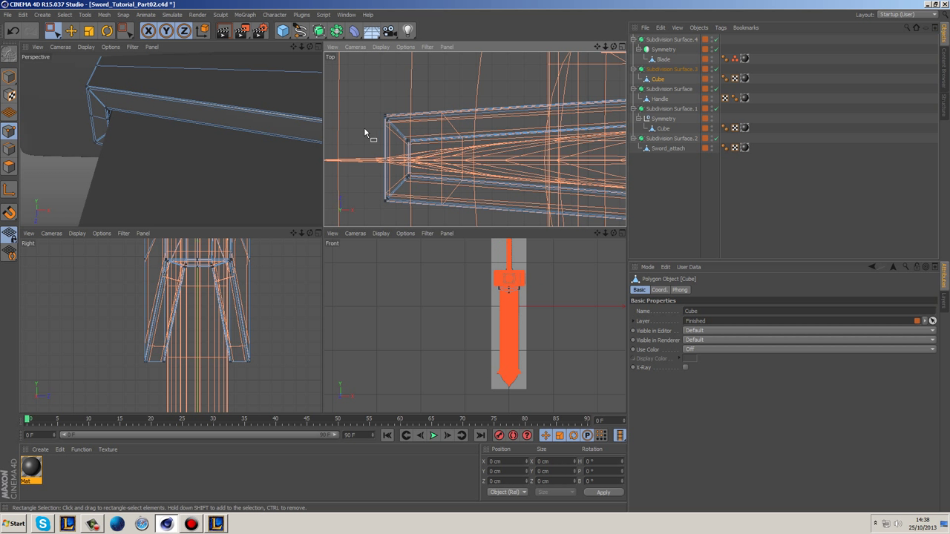
Switch to Model mode and examine the collar, guard and whole sword from several angles with nothing selected.
middle_click(180, 123)
alt+drag(175, 122, 332, 165)
alt+right_drag(515, 188, 1, 45)
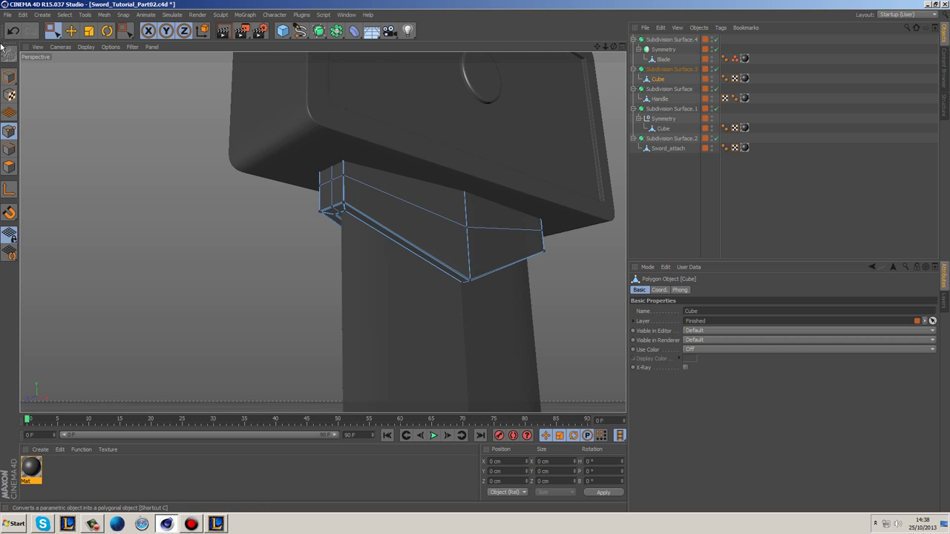
click(4, 75)
click(250, 244)
scroll(250, 243, up, 3)
alt+drag(250, 243, 412, 208)
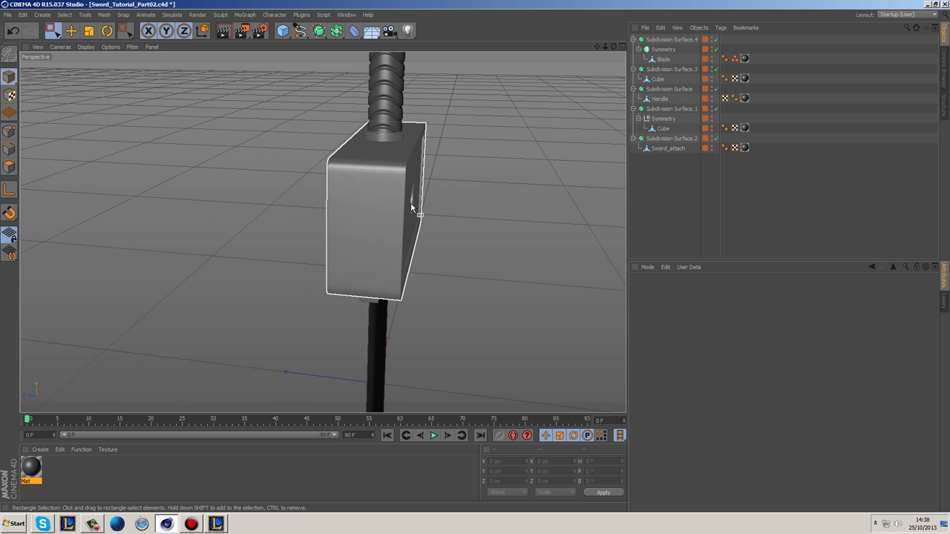
click(609, 197)
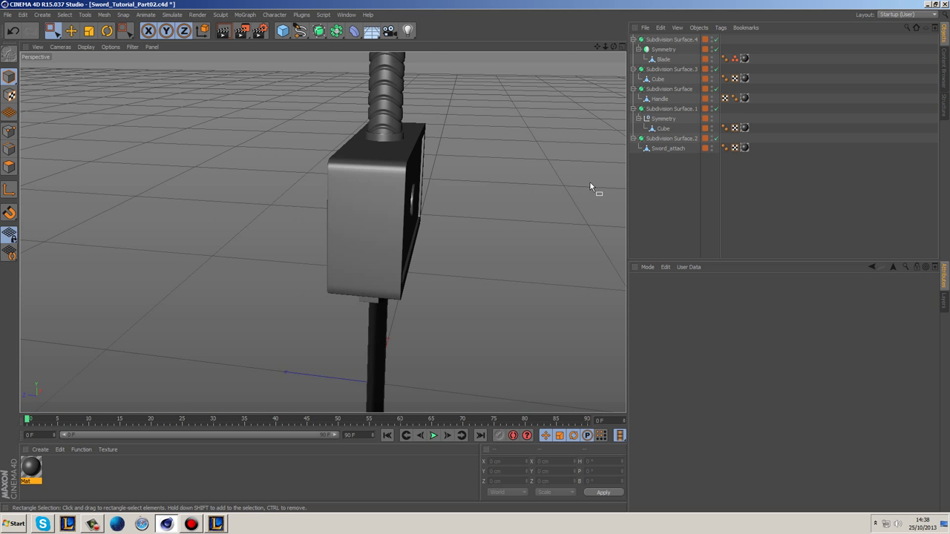
alt+drag(542, 162, 410, 104)
scroll(425, 97, down, 7)
alt+middle_drag(475, 140, 478, 205)
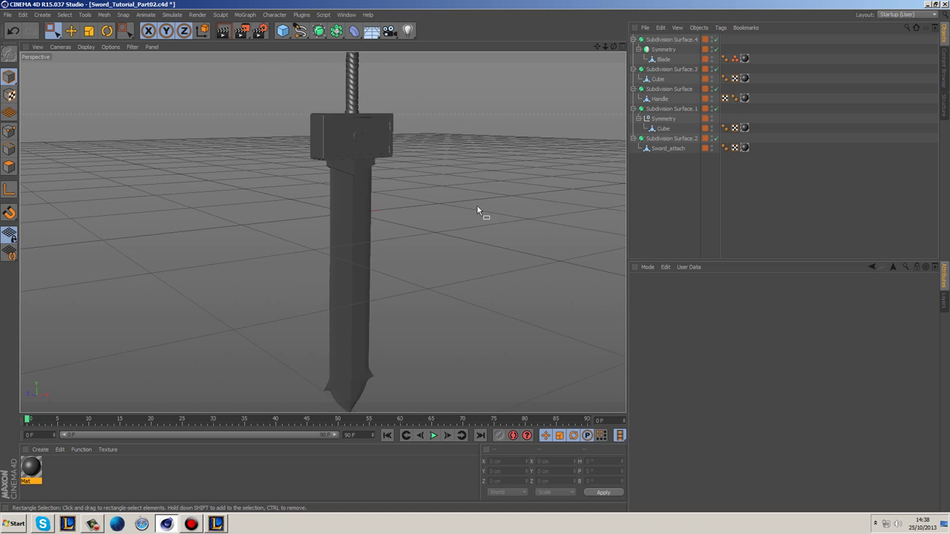
scroll(478, 200, down, 2)
alt+drag(496, 174, 477, 186)
Show the Front view full size and disable the Subdivision Surface containing the Blade object.
middle_click(477, 188)
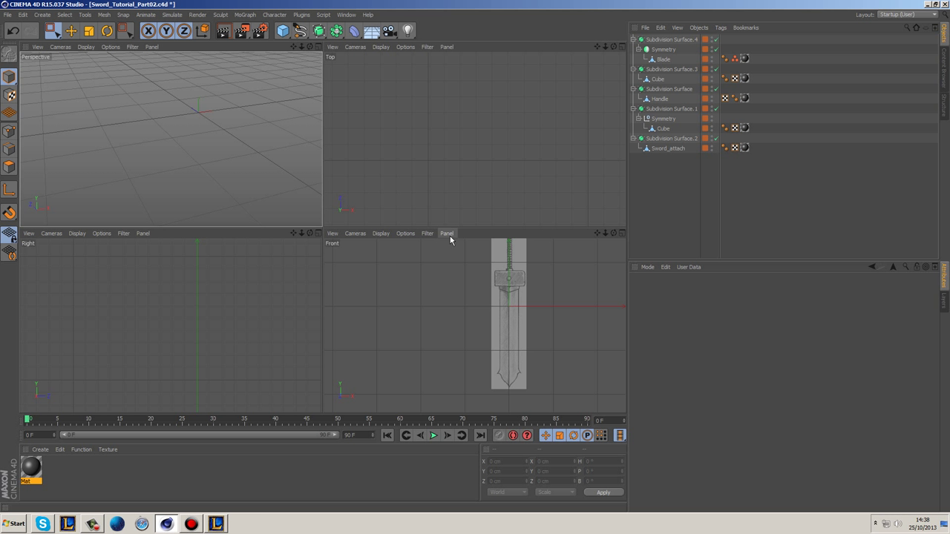
middle_click(506, 300)
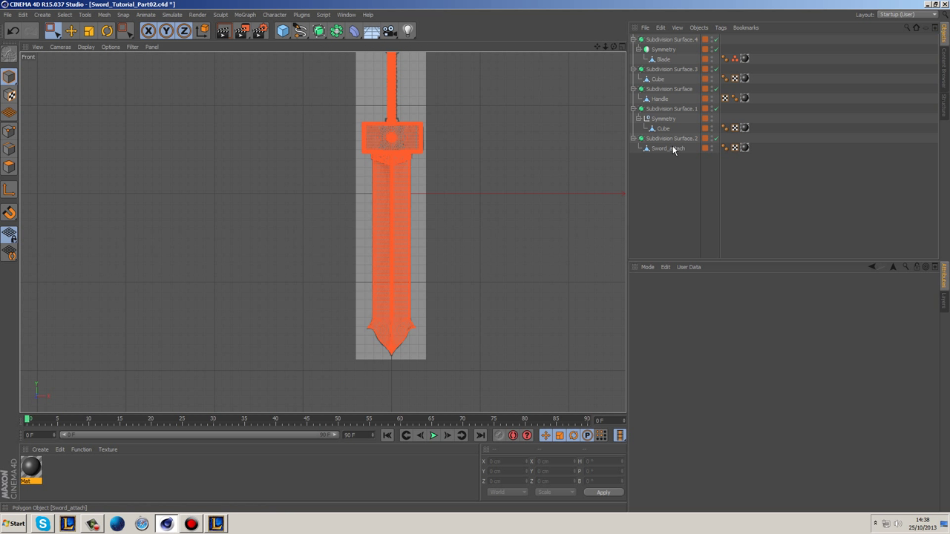
click(662, 60)
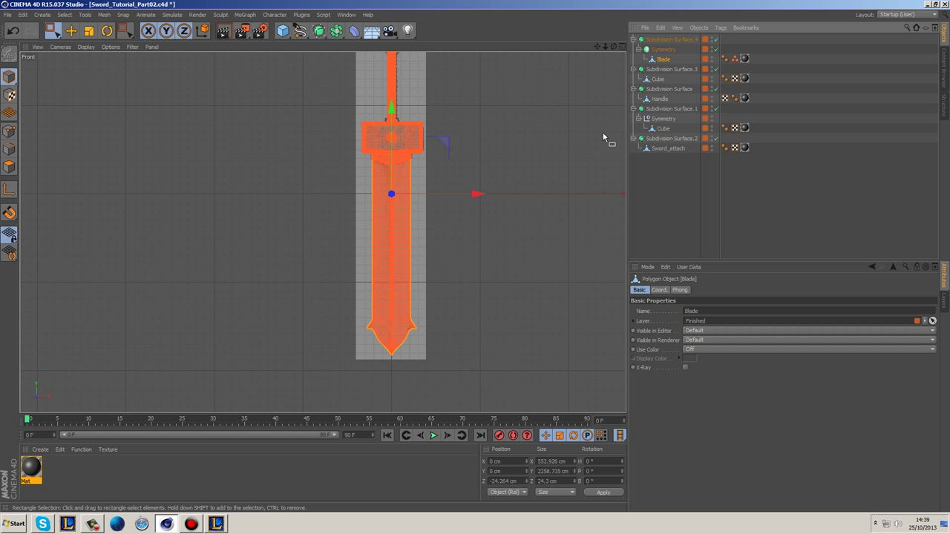
click(717, 40)
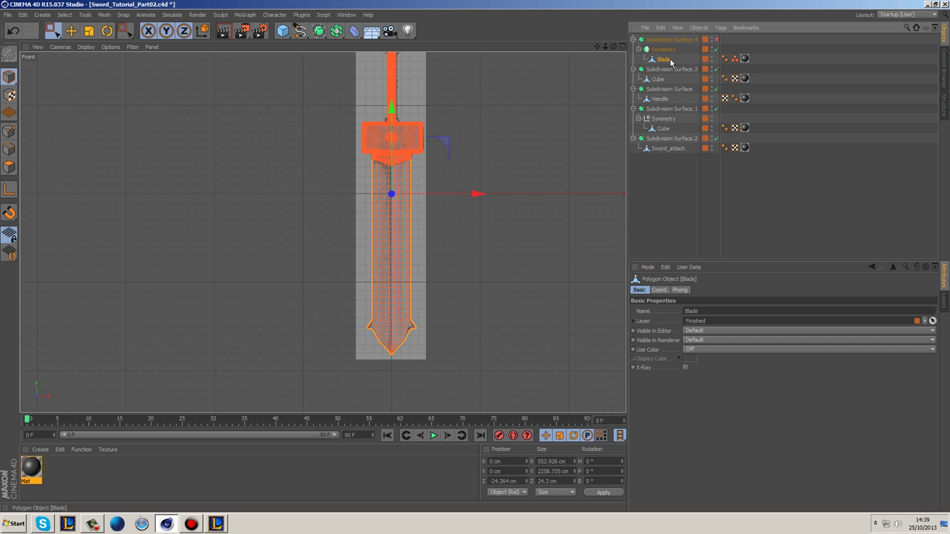
Move the whole Blade object down along Y in the Front view, to about Y -430 cm.
click(10, 132)
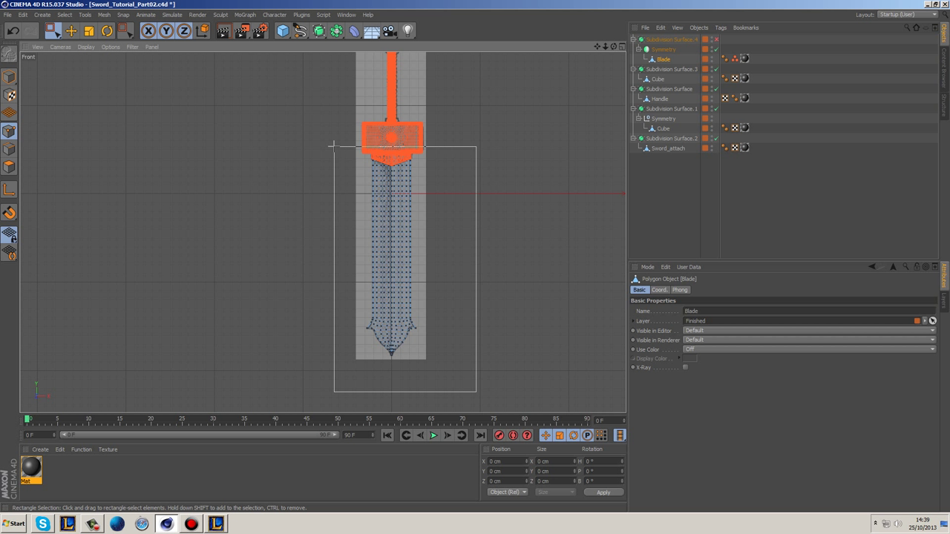
drag(333, 145, 334, 146)
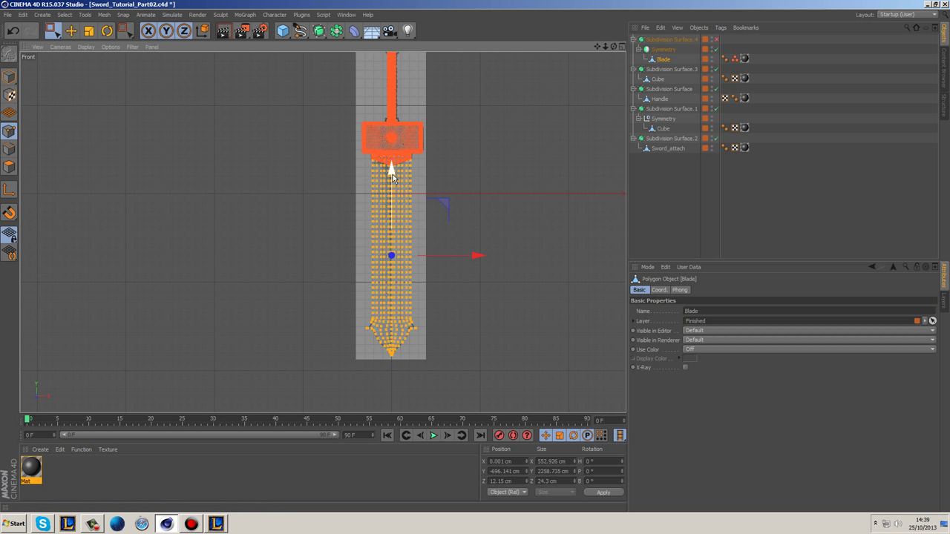
click(9, 76)
drag(398, 103, 394, 151)
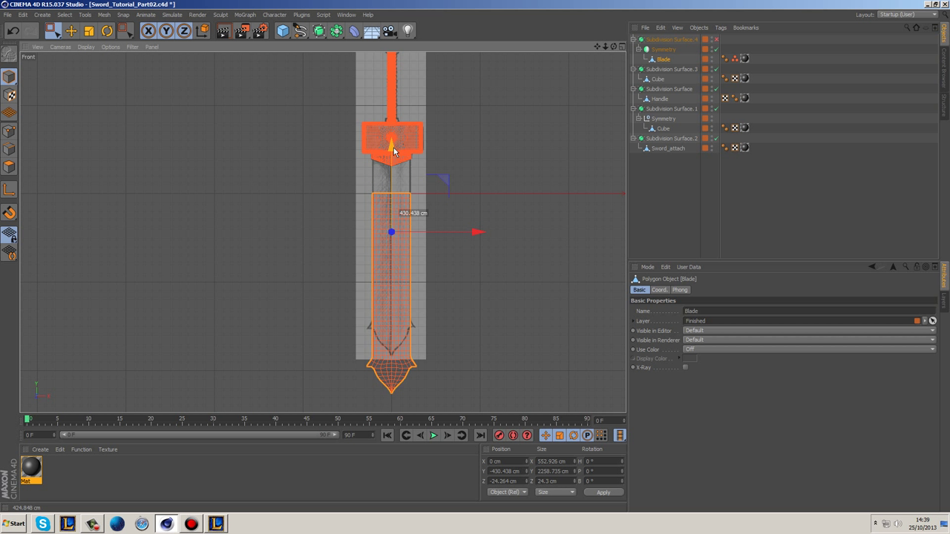
In Edge mode, select the row of edges across the Blade's upper end and move it up along Y, to about Y 890 cm.
click(9, 148)
scroll(341, 174, up, 4)
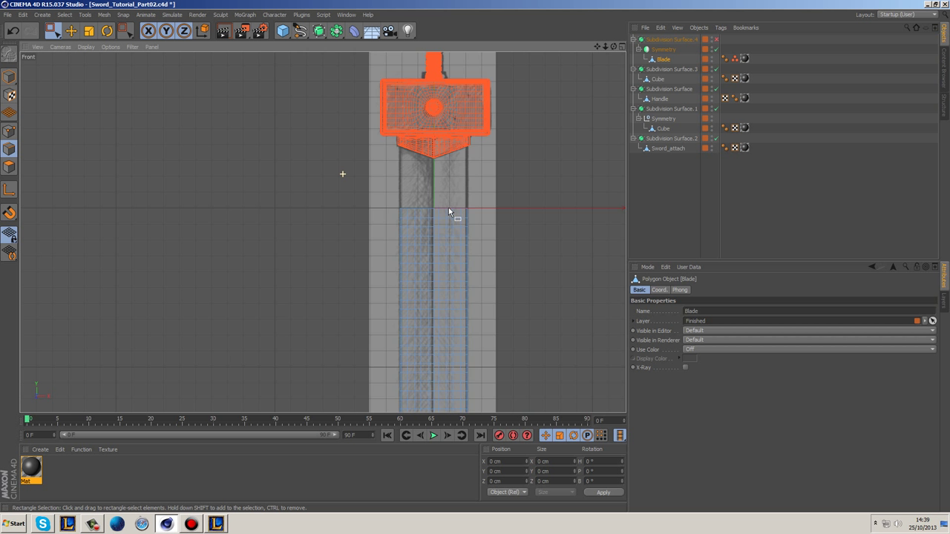
drag(52, 31, 104, 41)
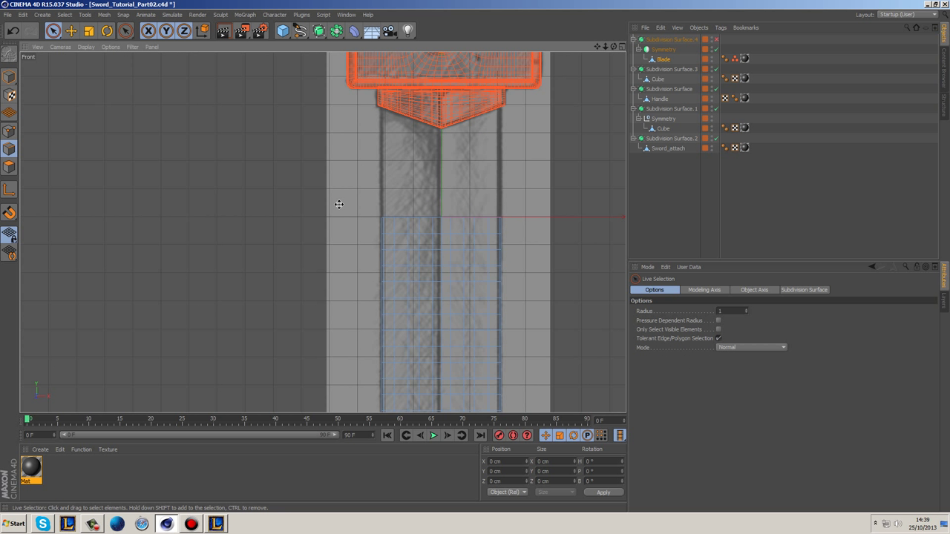
click(517, 214)
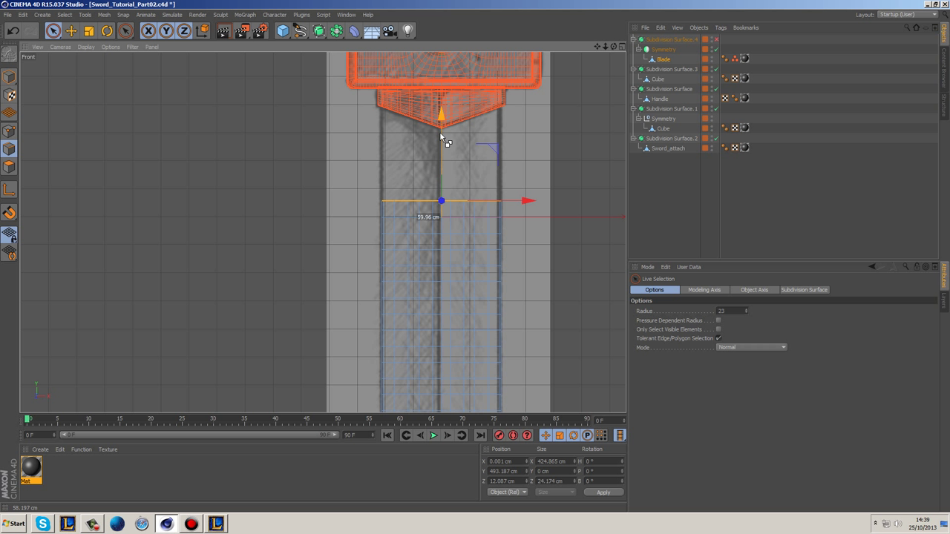
drag(441, 131, 449, 65)
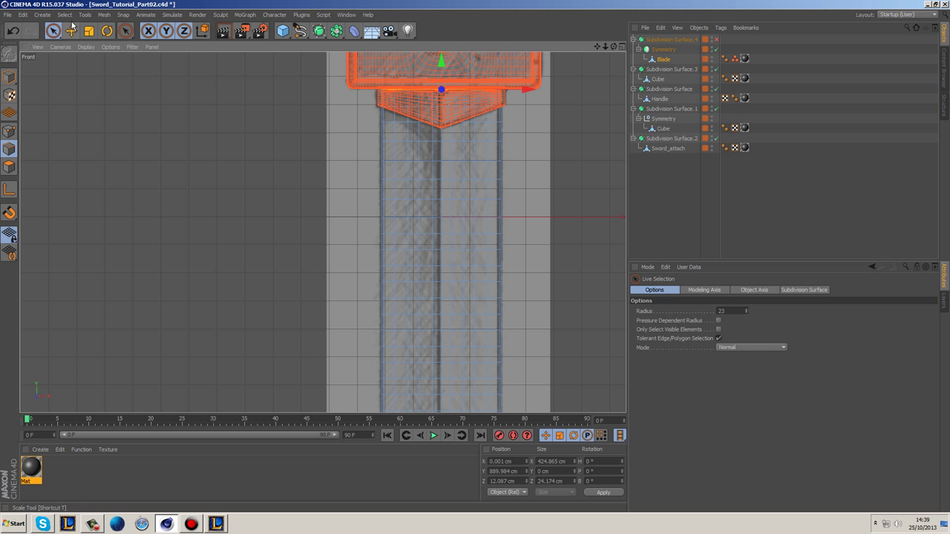
Show the Perspective view full size, clear the object selection and examine the whole sword and the blade's tip from several angles.
middle_click(220, 141)
middle_click(250, 168)
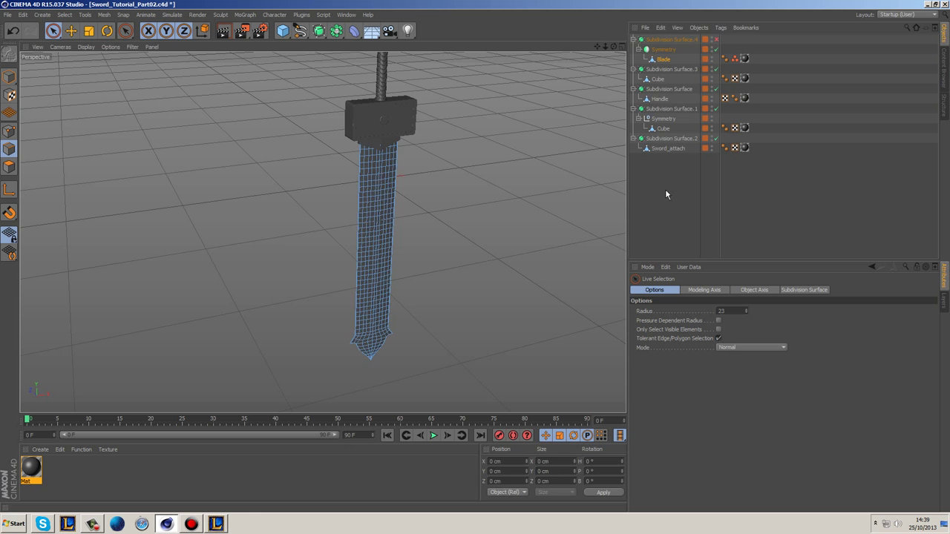
click(665, 194)
mouse_move(520, 242)
alt+mouse_down()
mouse_move(490, 259)
mouse_move(506, 267)
mouse_move(511, 229)
mouse_move(416, 242)
mouse_move(384, 229)
mouse_move(378, 186)
mouse_move(423, 192)
mouse_move(484, 239)
mouse_move(514, 245)
alt+mouse_up()
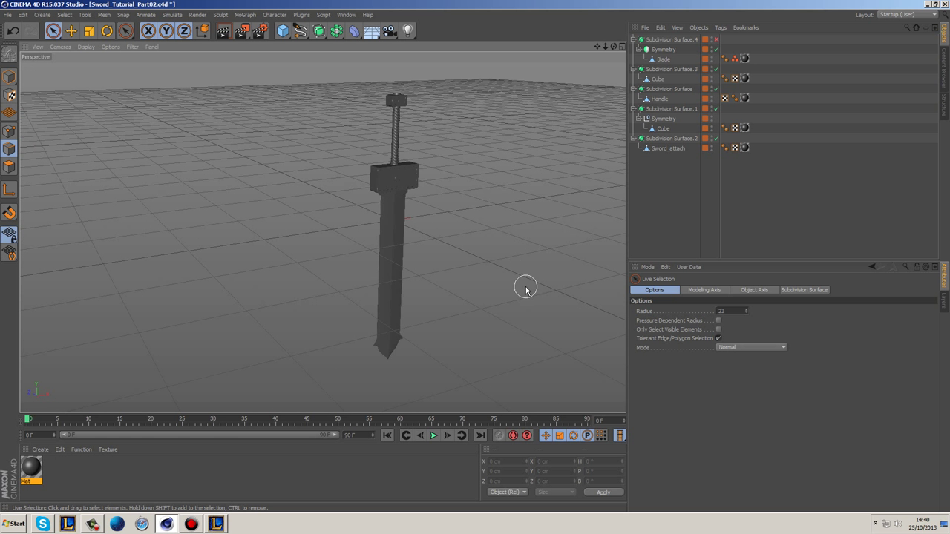
alt+drag(525, 288, 493, 260)
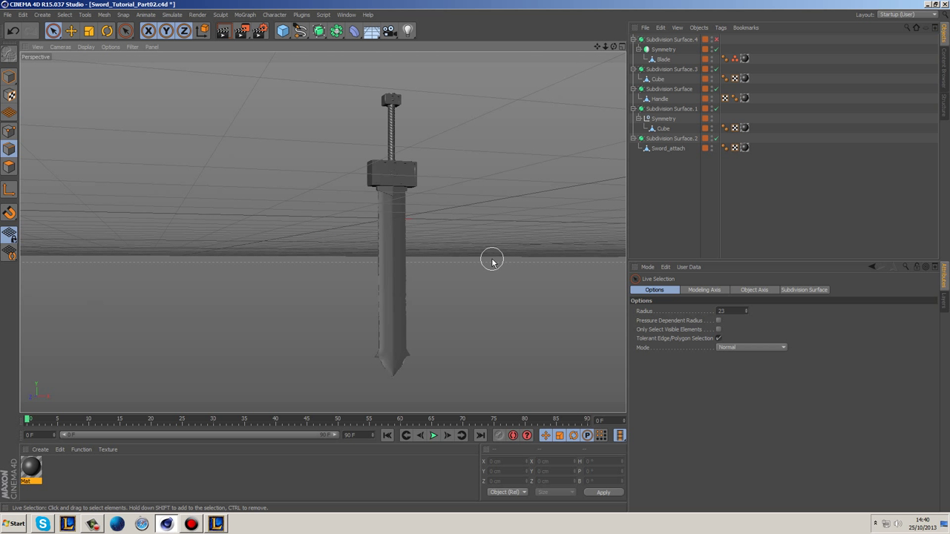
alt+drag(527, 295, 548, 294)
alt+middle_drag(443, 351, 414, 242)
scroll(371, 252, up, 6)
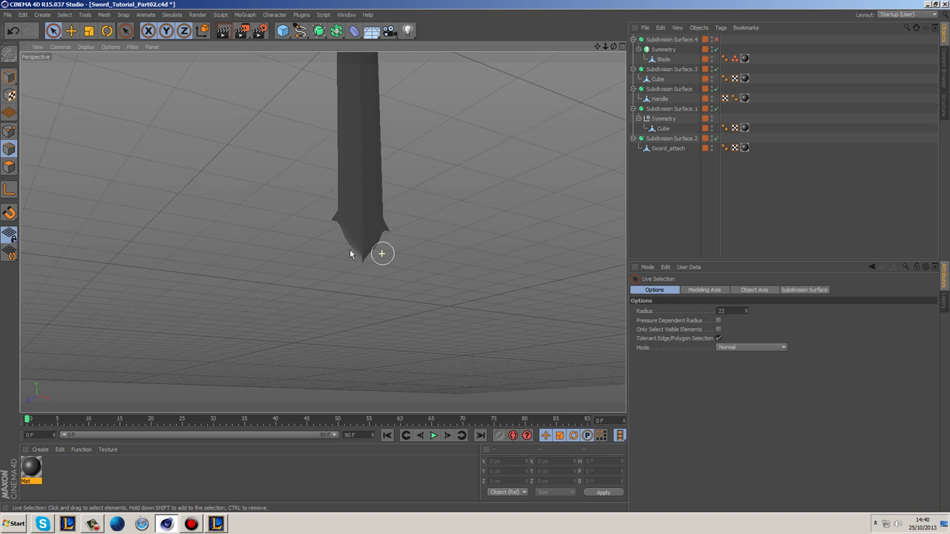
scroll(350, 227, up, 2)
mouse_move(466, 243)
alt+mouse_down()
mouse_move(484, 246)
mouse_move(486, 235)
mouse_move(417, 285)
mouse_move(437, 329)
mouse_move(382, 284)
mouse_move(351, 274)
mouse_move(390, 309)
mouse_move(431, 288)
mouse_move(482, 234)
alt+mouse_up()
scroll(418, 284, up, 4)
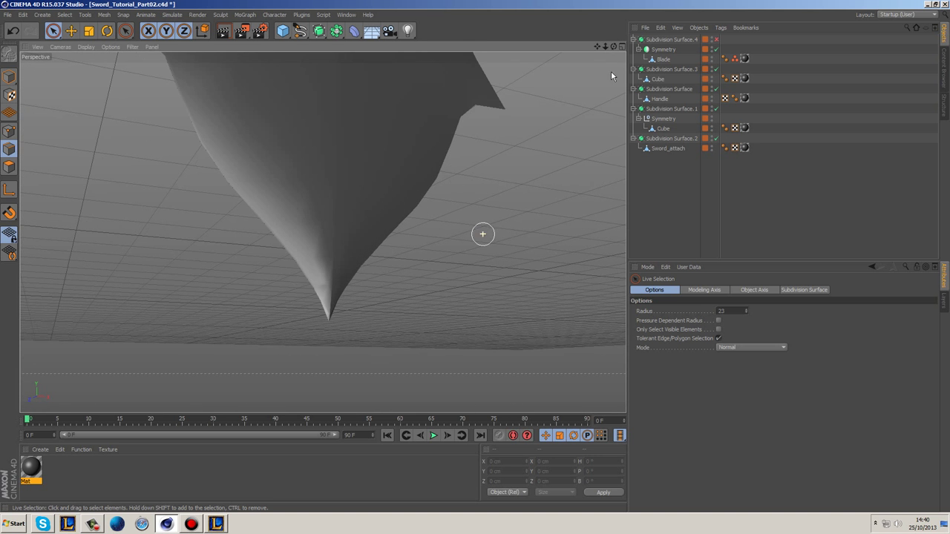
Move the two Blade points flanking the center ridge near the tip along Z, to about Z 16.3 cm, and re-enable the Blade's Subdivision Surface.
click(663, 59)
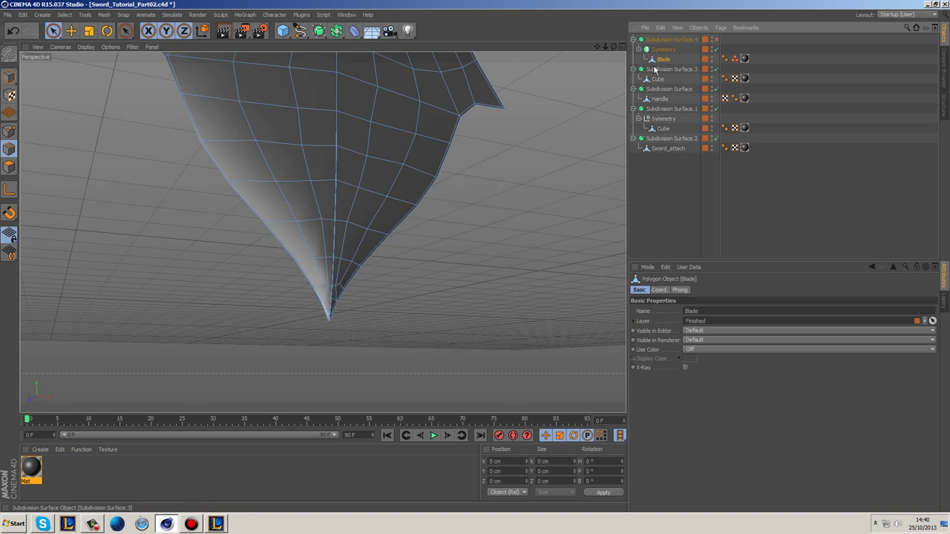
click(9, 133)
alt+drag(223, 291, 363, 258)
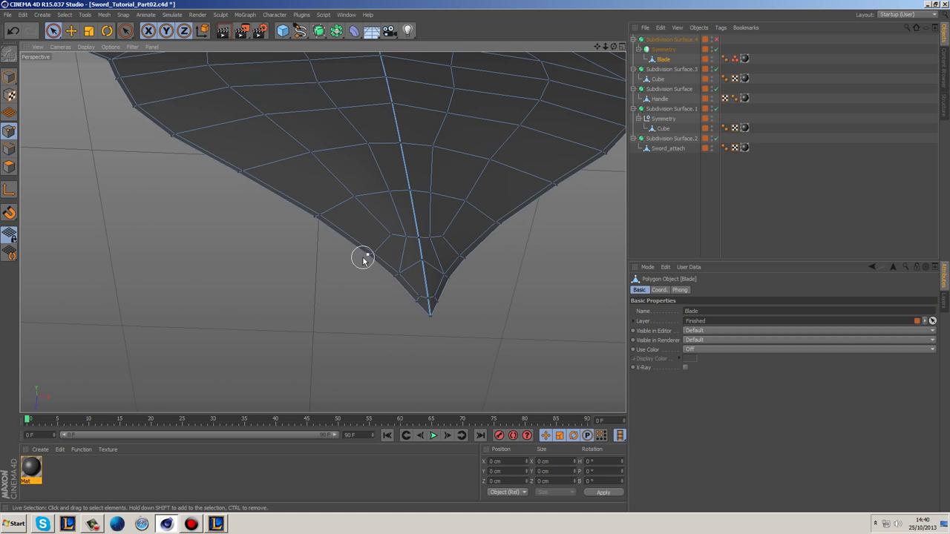
shift+click(448, 242)
alt+drag(420, 325, 588, 314)
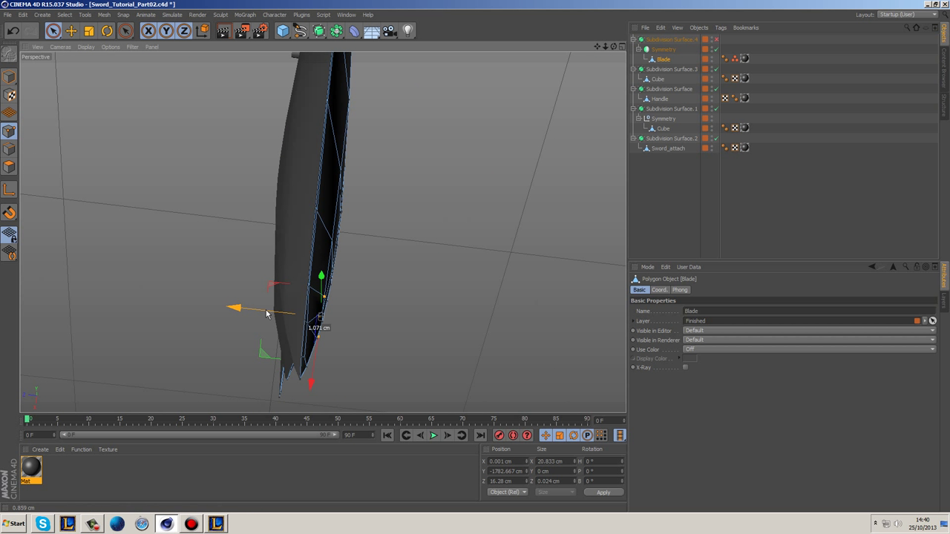
alt+drag(403, 290, 477, 307)
click(580, 286)
click(582, 288)
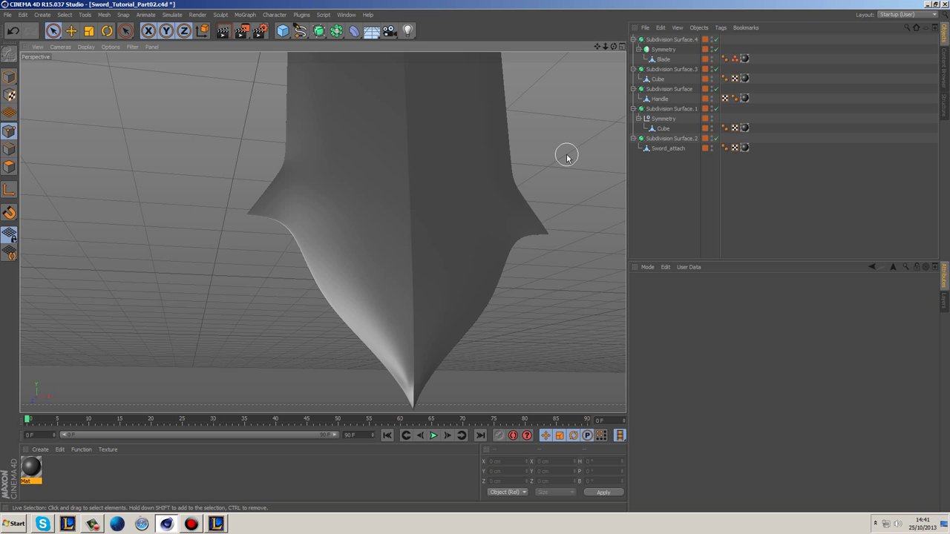
Examine the smoothed blade, the guard and the pommel from several angles.
alt+middle_drag(554, 138, 527, 246)
scroll(528, 246, down, 6)
alt+middle_drag(547, 137, 522, 315)
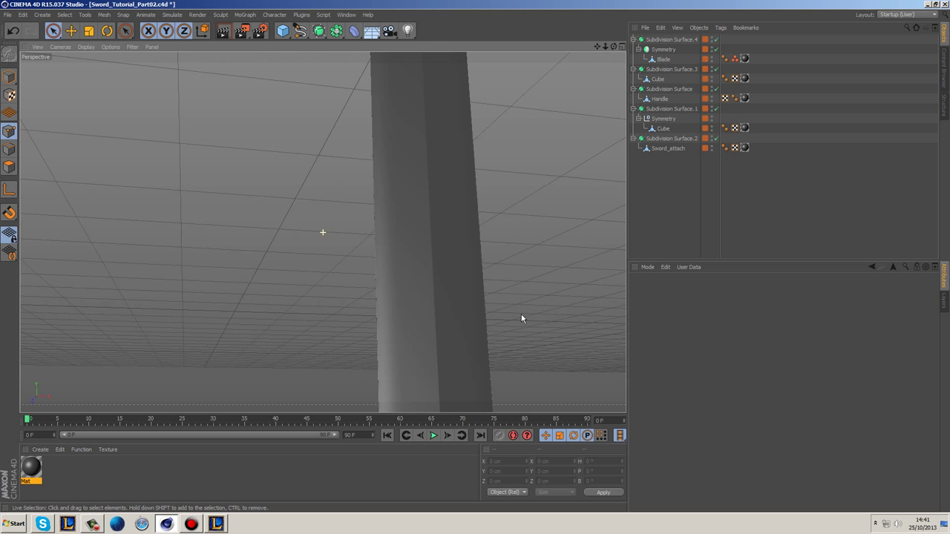
alt+drag(521, 318, 610, 274)
alt+drag(496, 263, 433, 146)
alt+drag(543, 272, 501, 340)
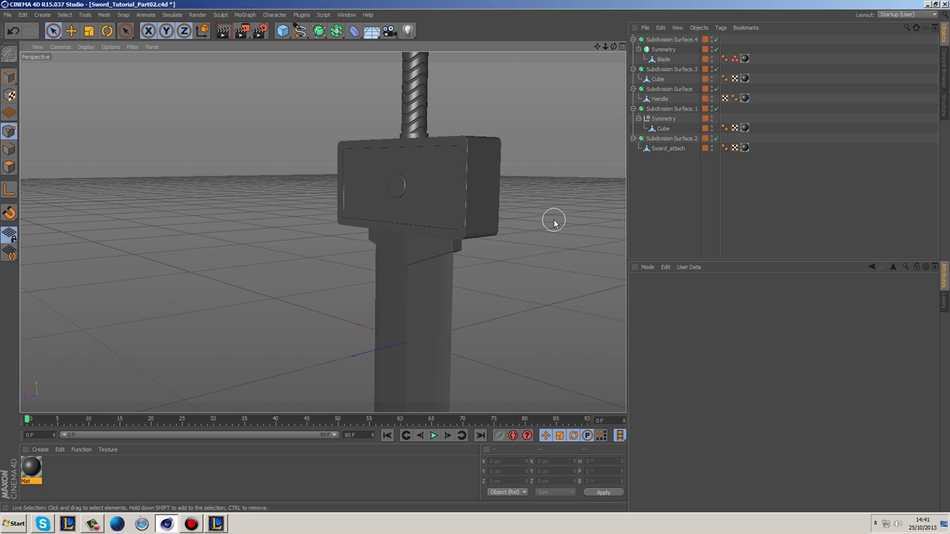
alt+drag(554, 220, 511, 250)
alt+drag(524, 156, 396, 192)
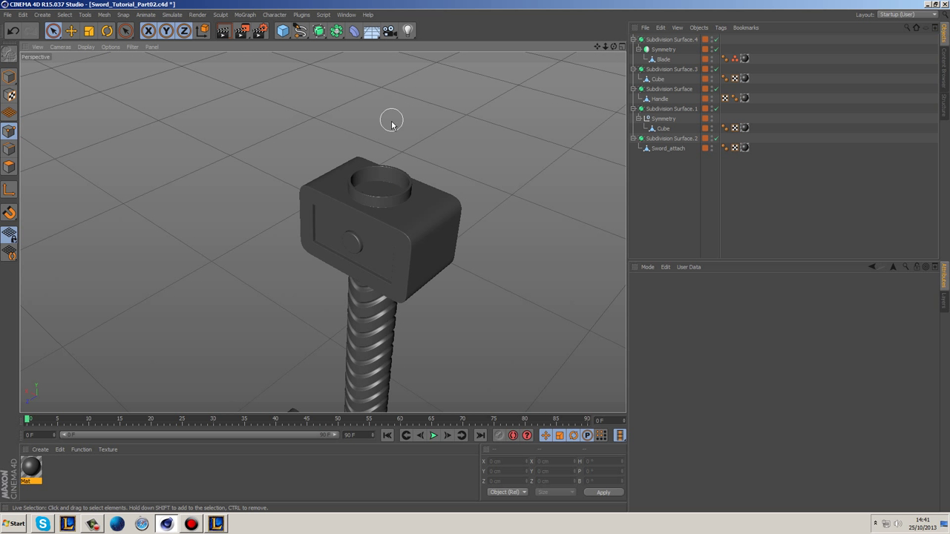
Disable the pommel's Subdivision Surface, move its Cube out of the Symmetry object and delete the Symmetry.
click(660, 129)
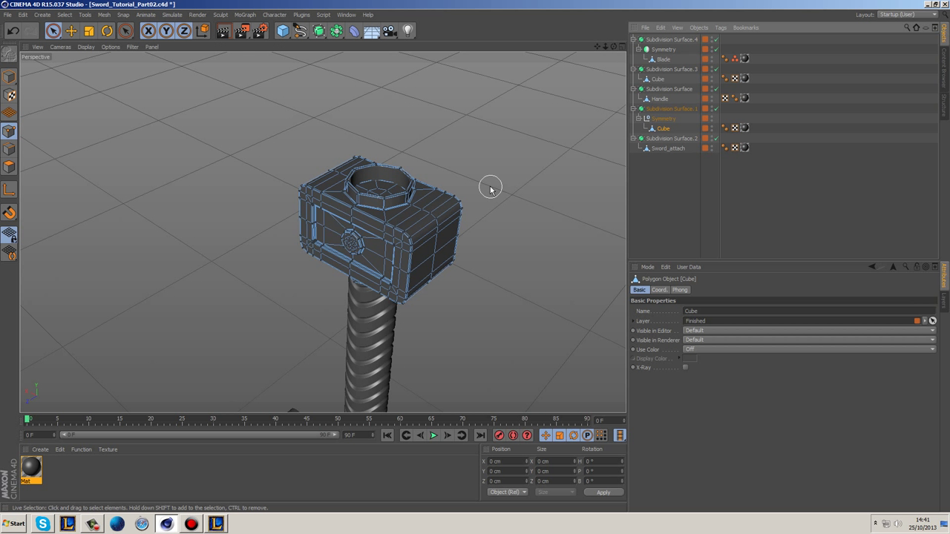
alt+drag(488, 186, 528, 239)
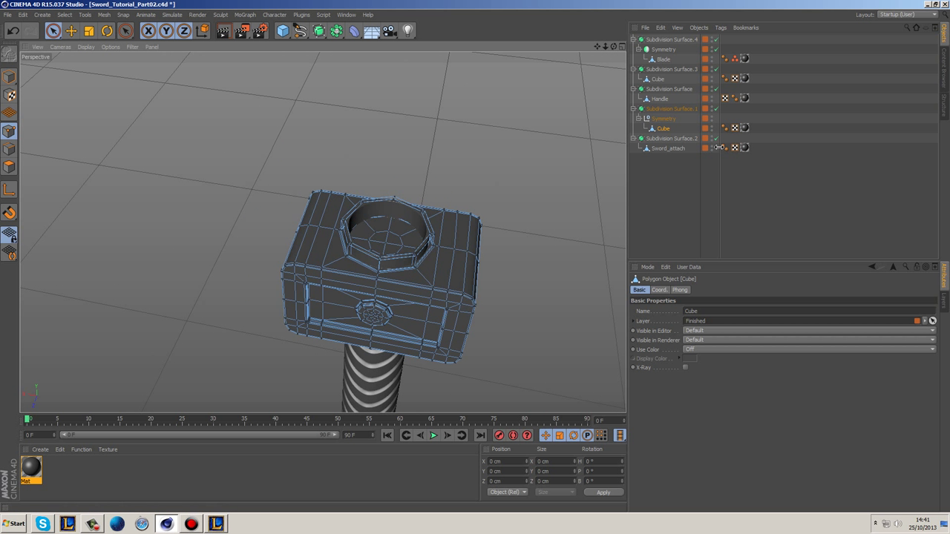
click(716, 108)
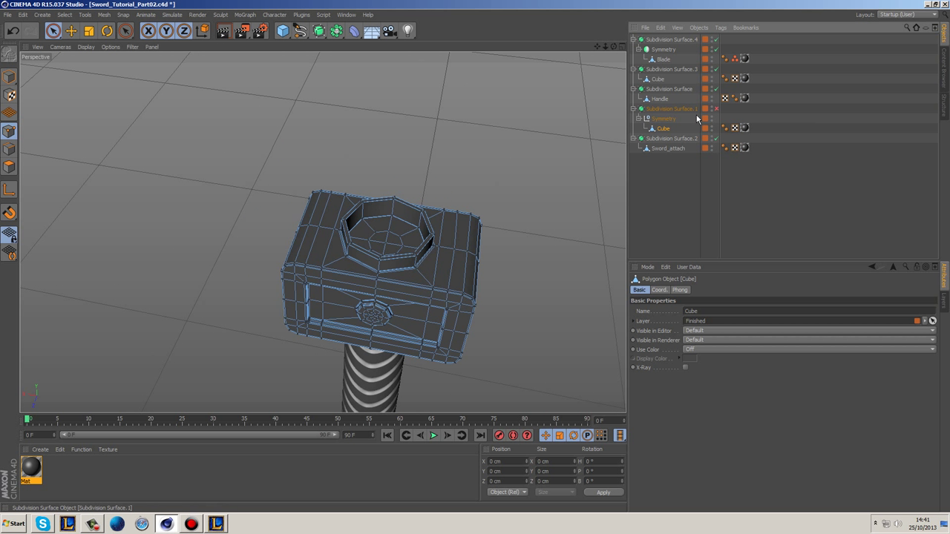
drag(666, 113, 666, 125)
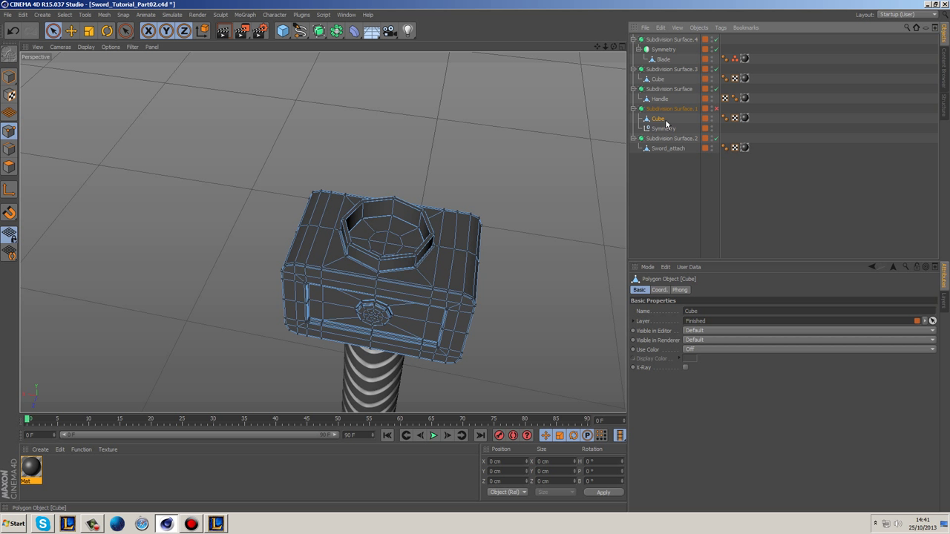
click(667, 129)
key(Delete)
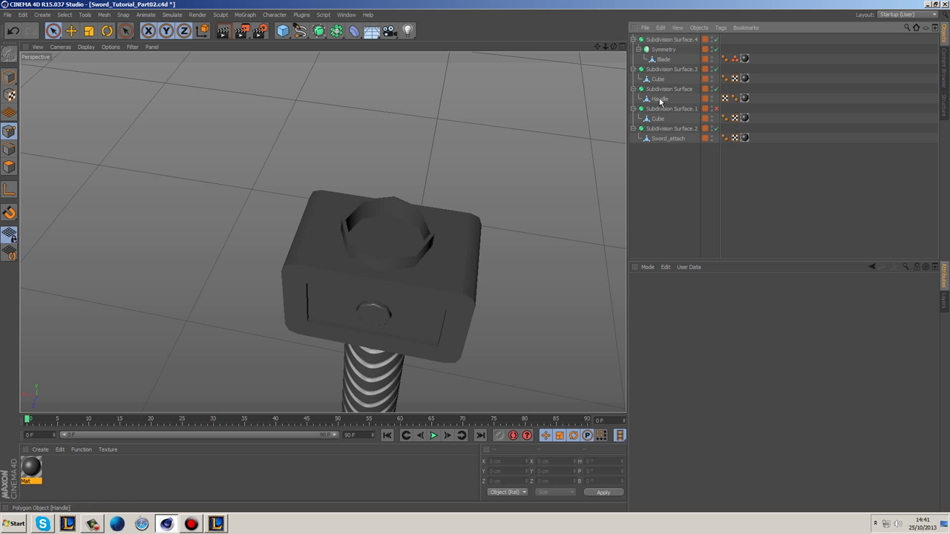
In Polygon mode, select the center of the pommel Cube's upper recess, grow the selection over the whole raised ring and delete these polygons.
click(659, 99)
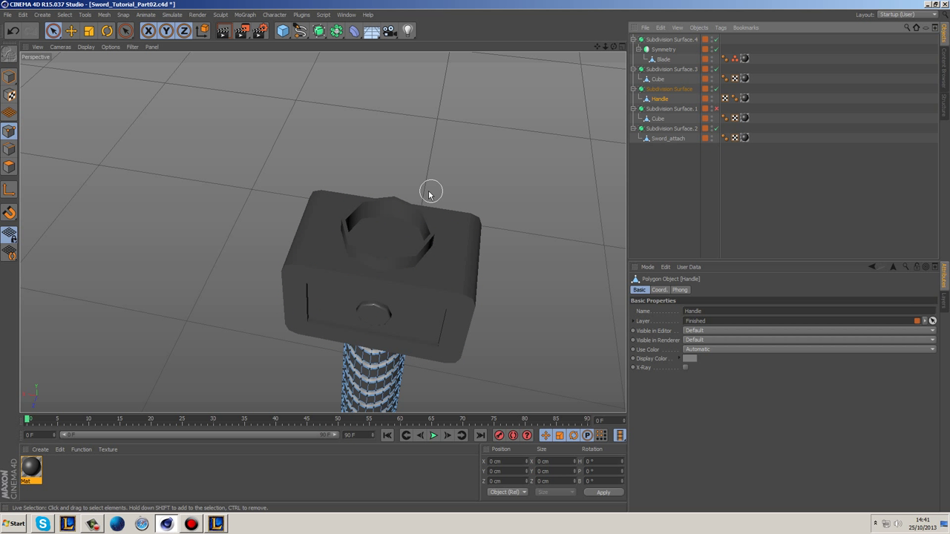
click(658, 79)
click(658, 119)
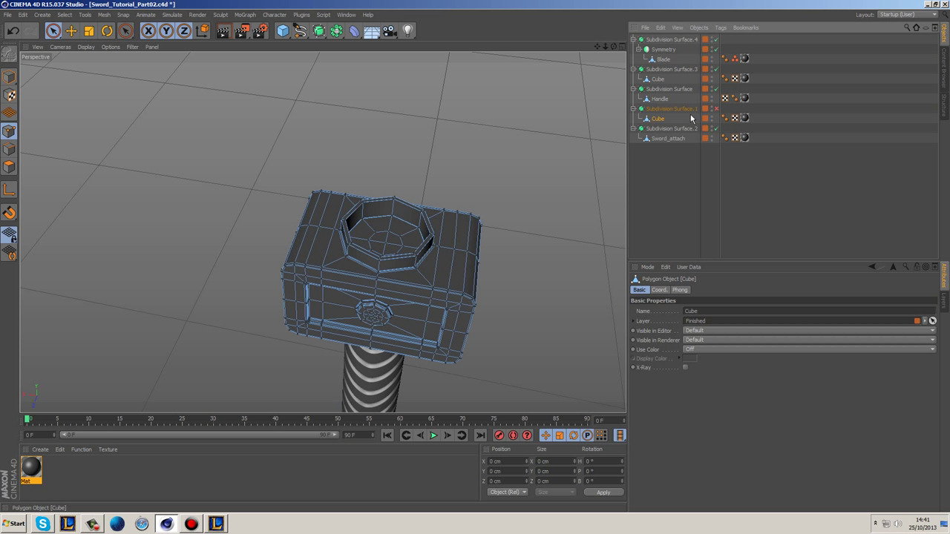
scroll(386, 233, up, 2)
click(8, 167)
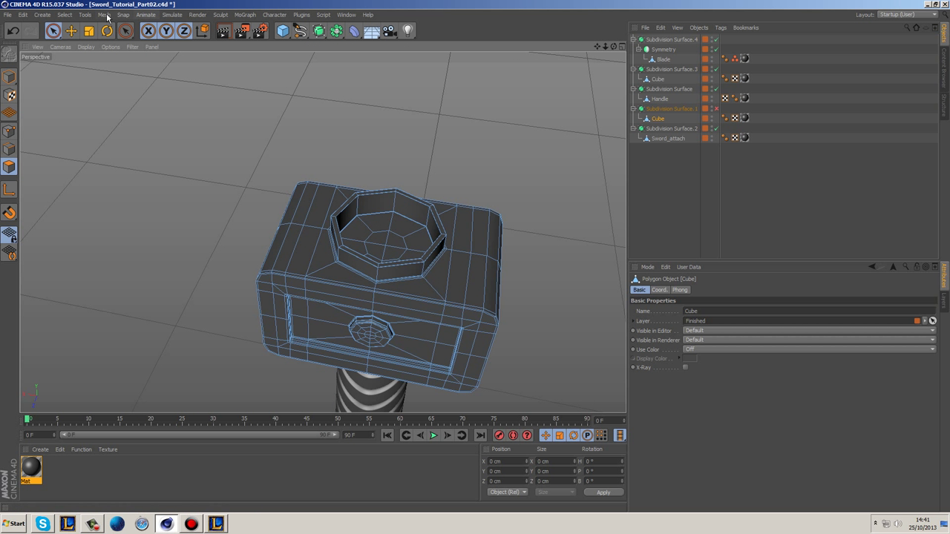
click(53, 30)
scroll(380, 226, up, 2)
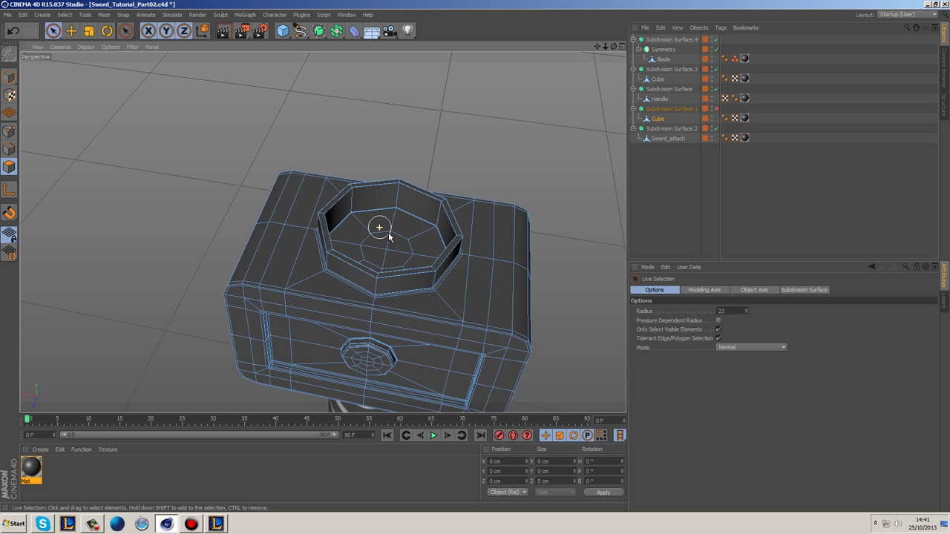
click(385, 249)
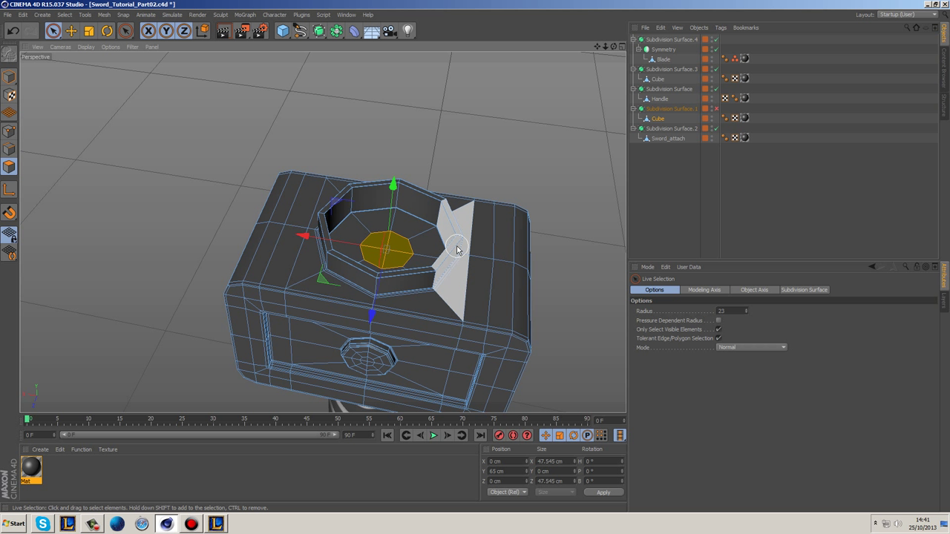
key(u)
key(y)
key(u)
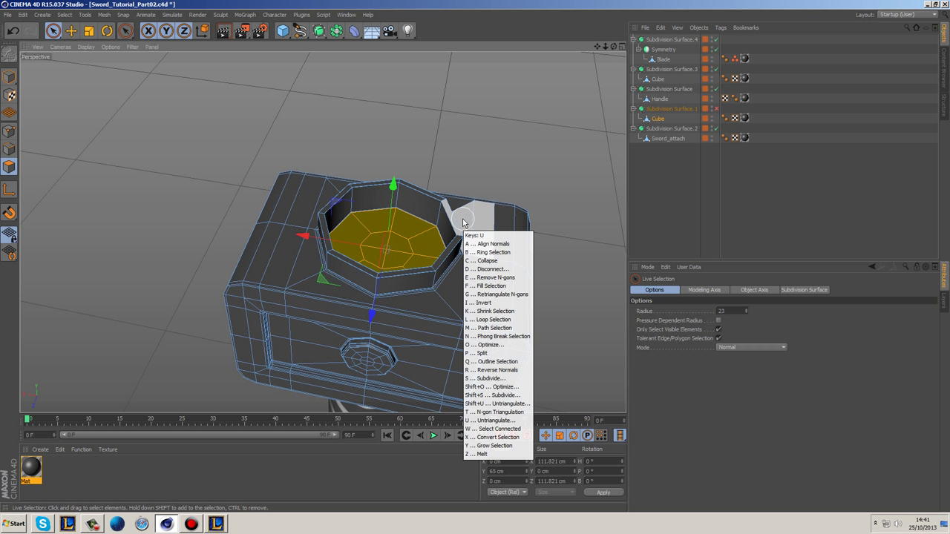
key(y)
key(u)
key(y)
key(u)
key(y)
key(u)
key(y)
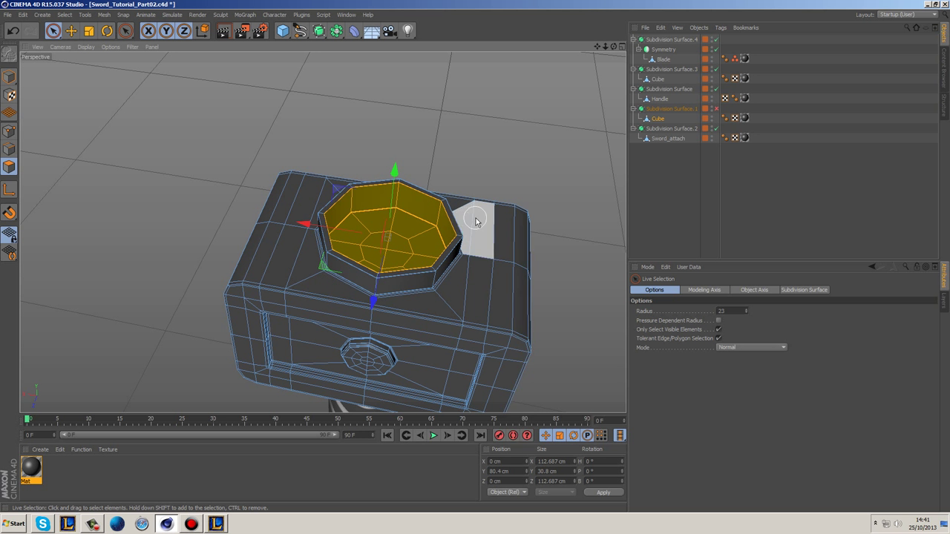
key(u)
key(y)
key(u)
key(y)
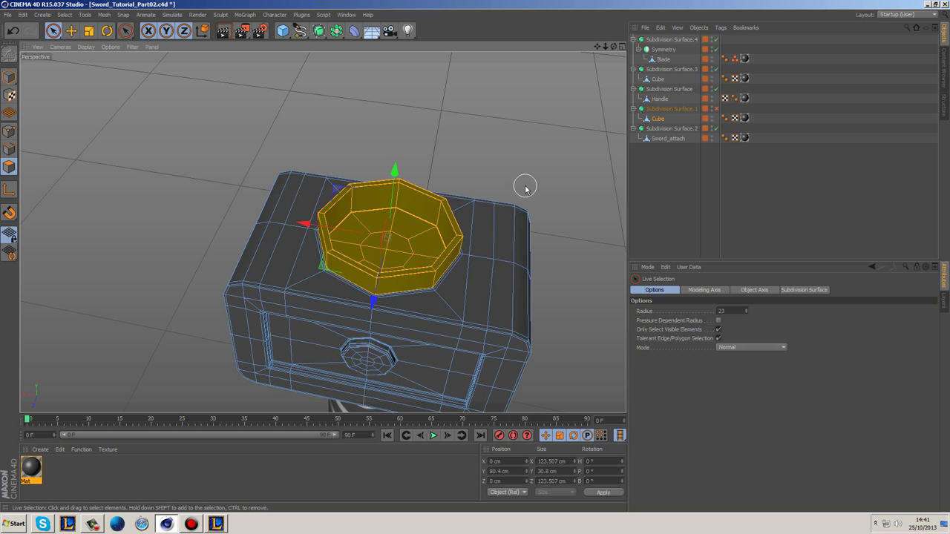
key(u)
key(y)
scroll(475, 292, up, 6)
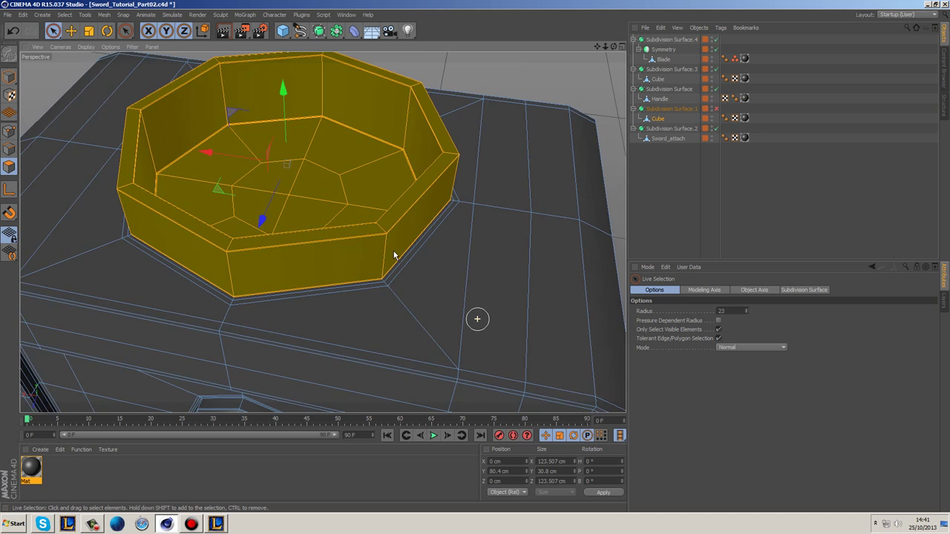
scroll(385, 267, up, 4)
scroll(460, 293, down, 2)
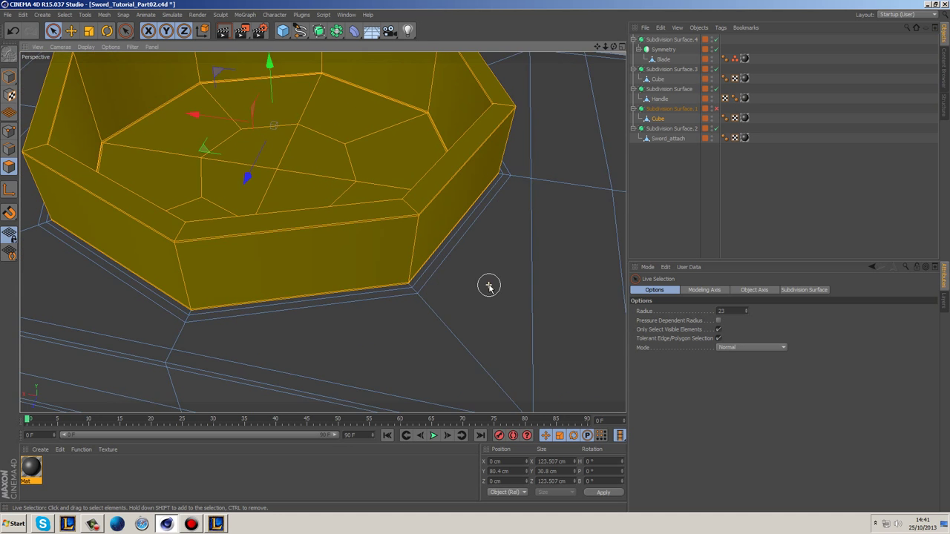
scroll(491, 275, down, 8)
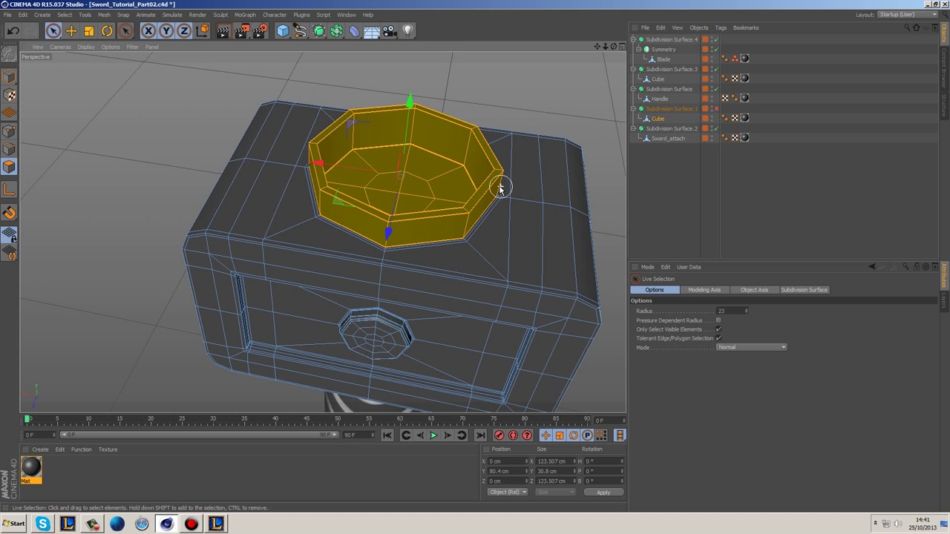
click(9, 132)
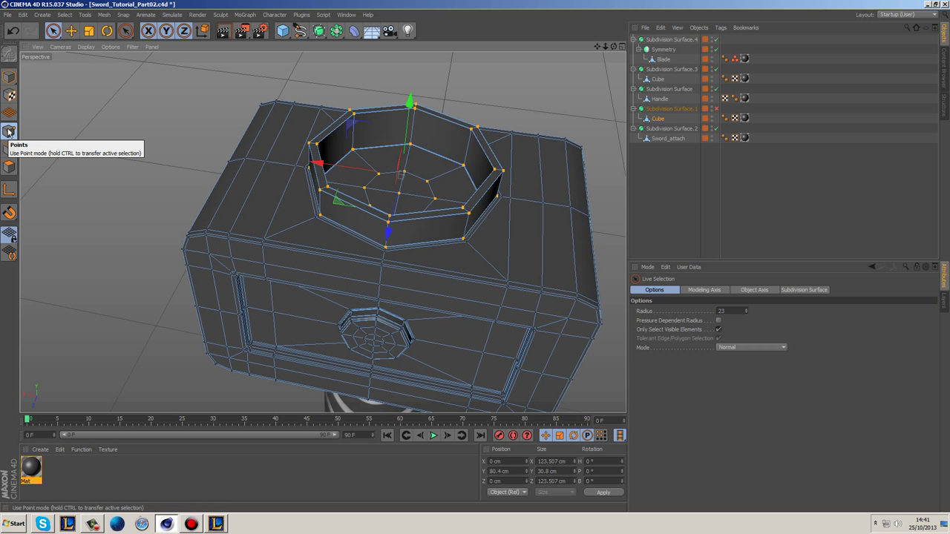
click(10, 167)
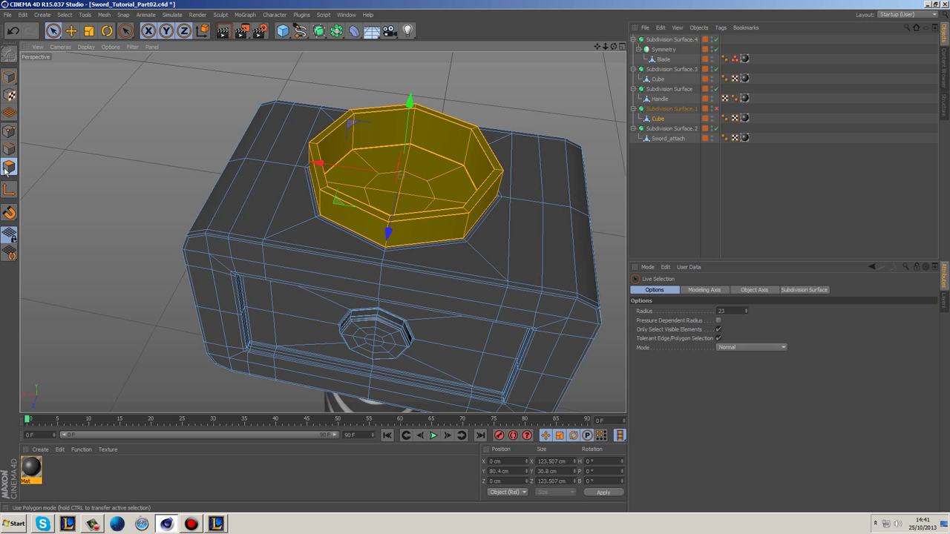
key(ctrl+z)
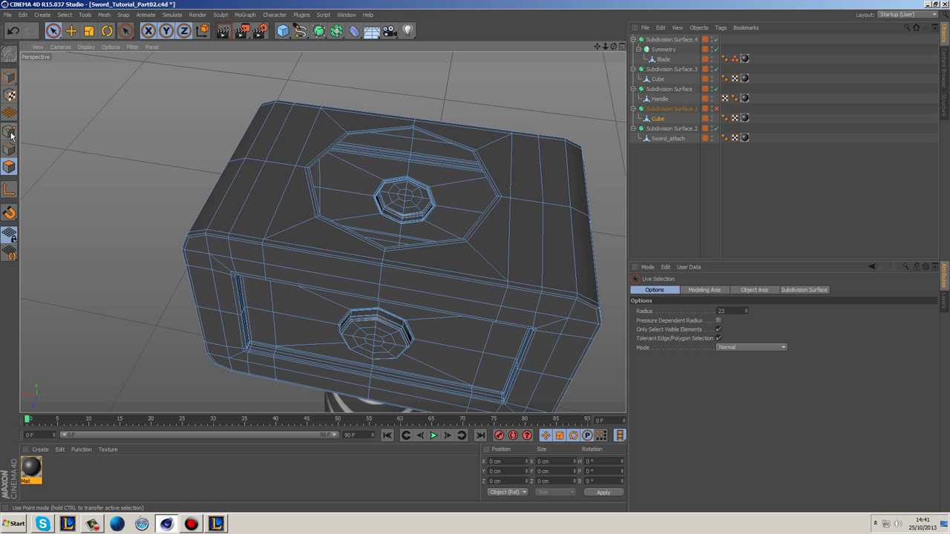
Switch the pommel Cube to Point mode and delete the loose points left in its upper octagonal opening.
click(9, 132)
key(Delete)
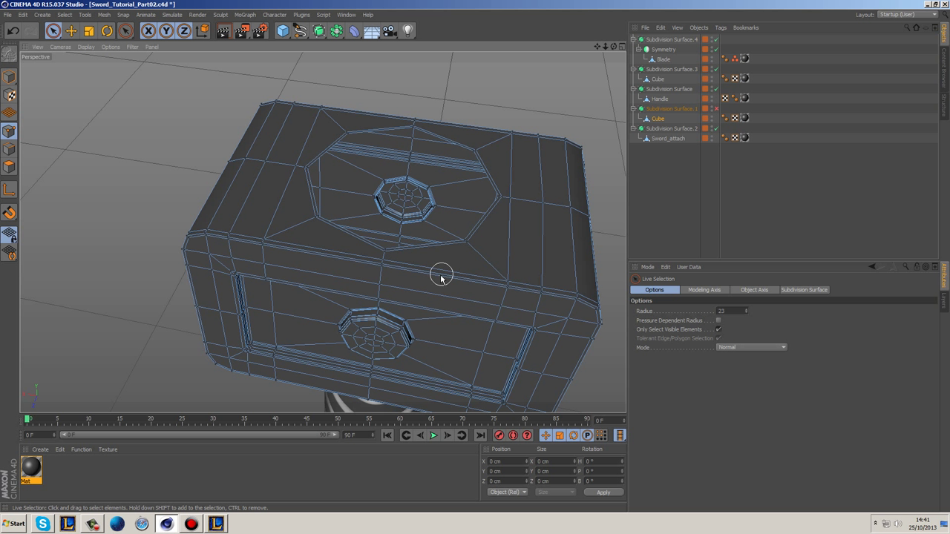
right_click(130, 178)
click(67, 296)
Examine the pommel's rectangular side groove, the round side recess and the octagonal opening on top from several angles.
scroll(235, 267, up, 3)
scroll(276, 353, up, 6)
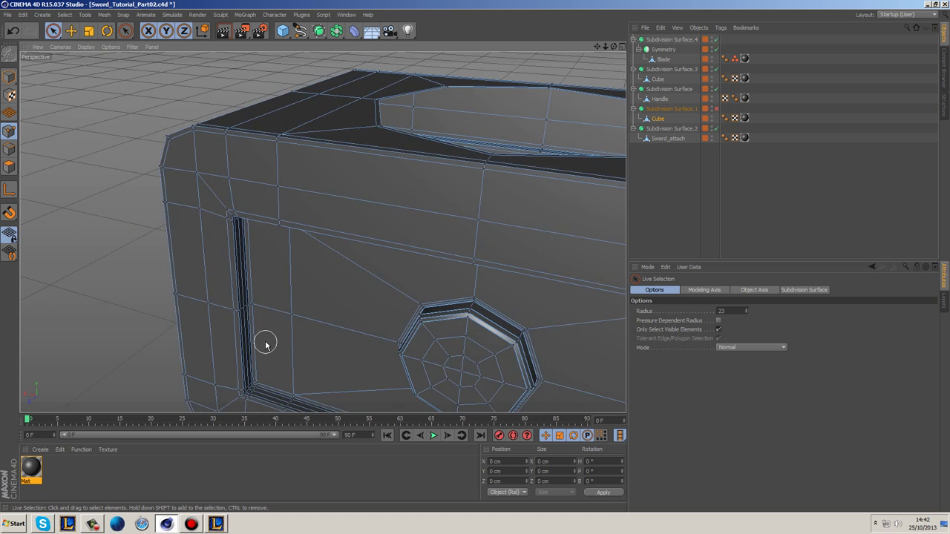
scroll(295, 239, up, 2)
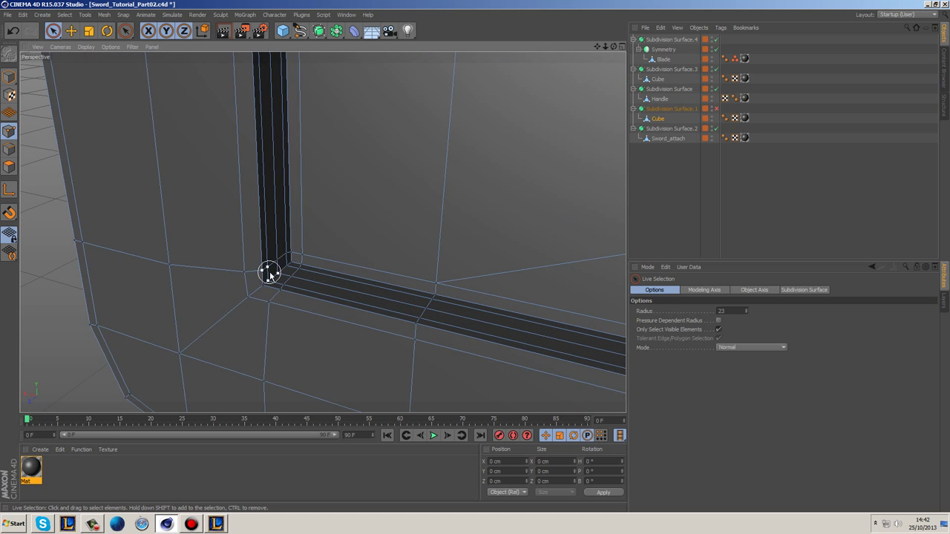
scroll(269, 277, up, 1)
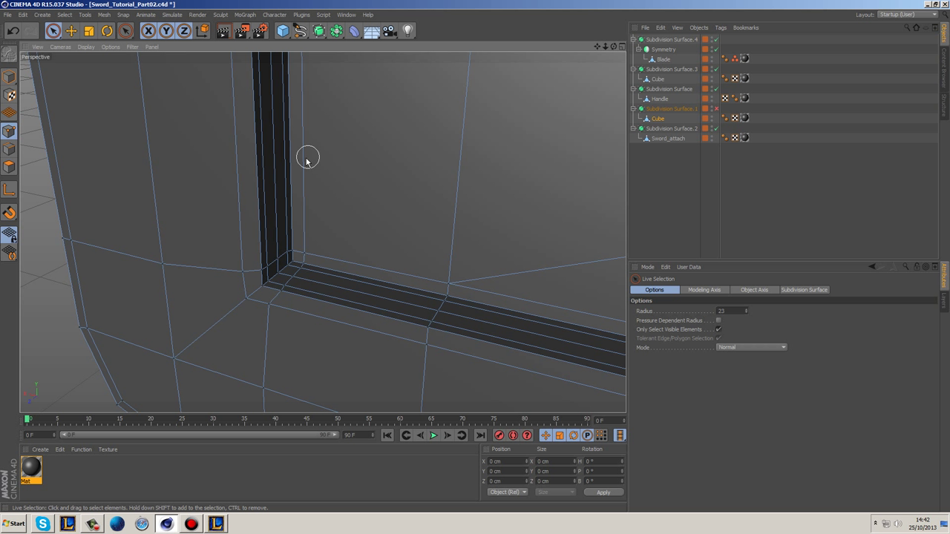
scroll(394, 292, down, 6)
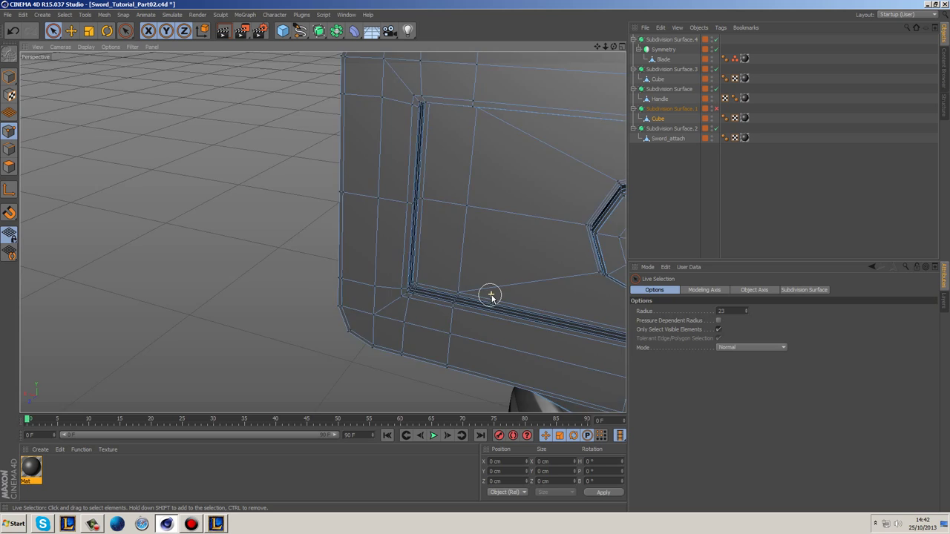
alt+drag(322, 231, 387, 224)
alt+middle_drag(457, 292, 446, 229)
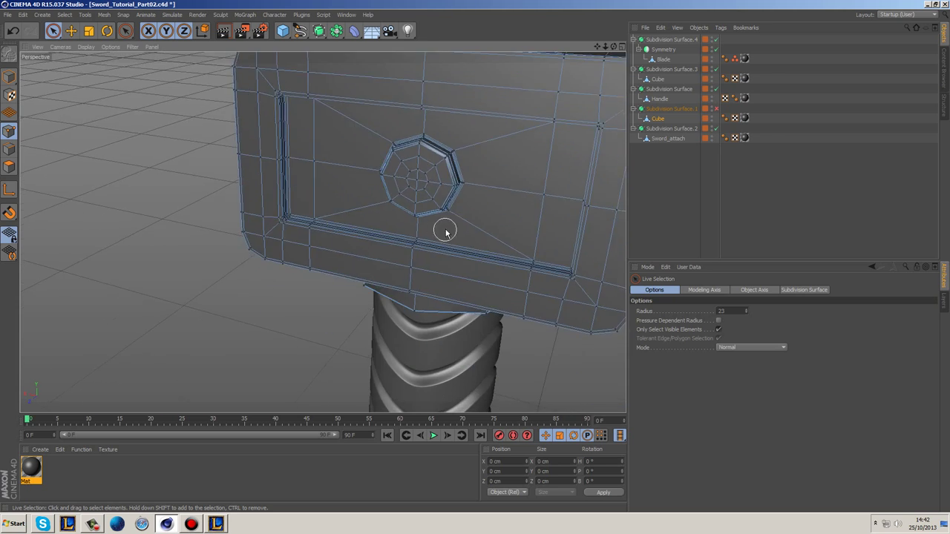
alt+drag(446, 227, 494, 322)
scroll(424, 339, up, 5)
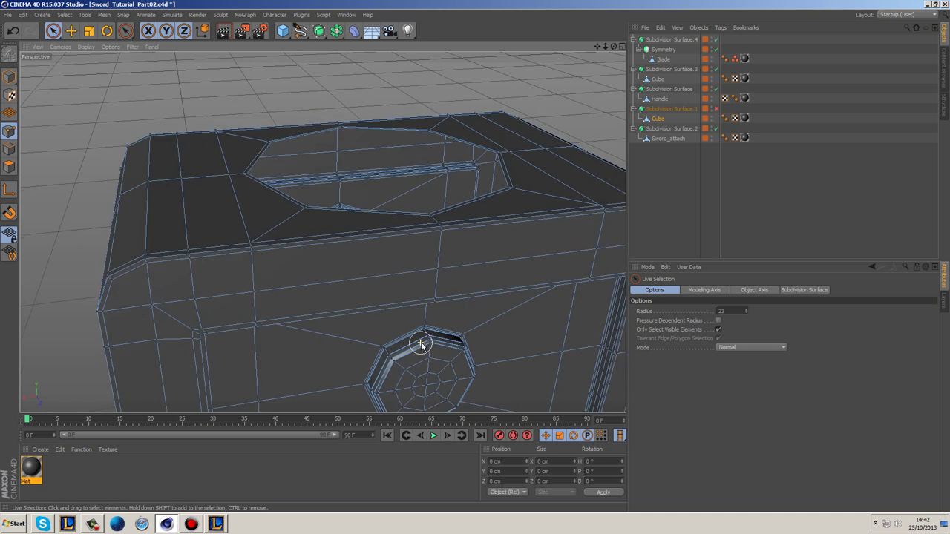
scroll(490, 334, up, 2)
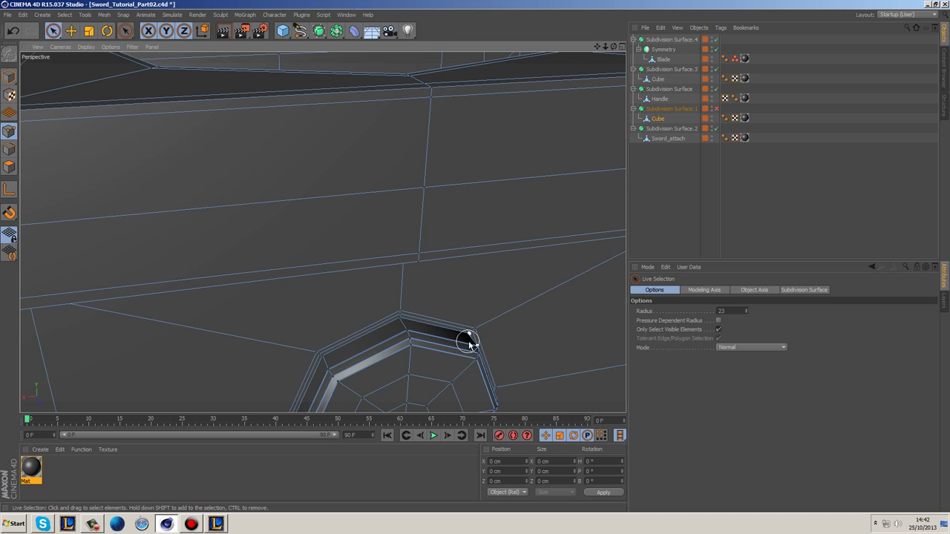
alt+drag(400, 344, 478, 348)
alt+middle_drag(478, 349, 509, 156)
scroll(414, 186, up, 3)
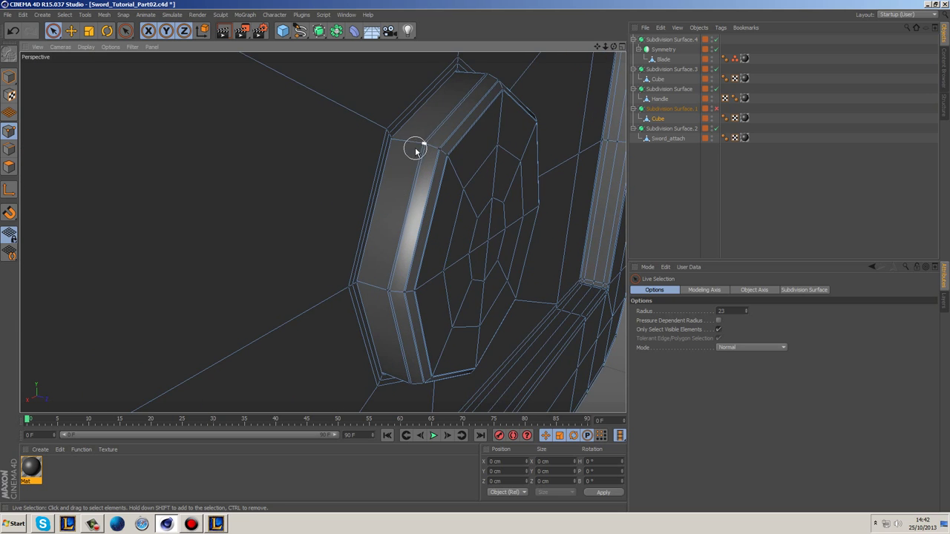
scroll(465, 176, down, 6)
alt+drag(470, 186, 404, 253)
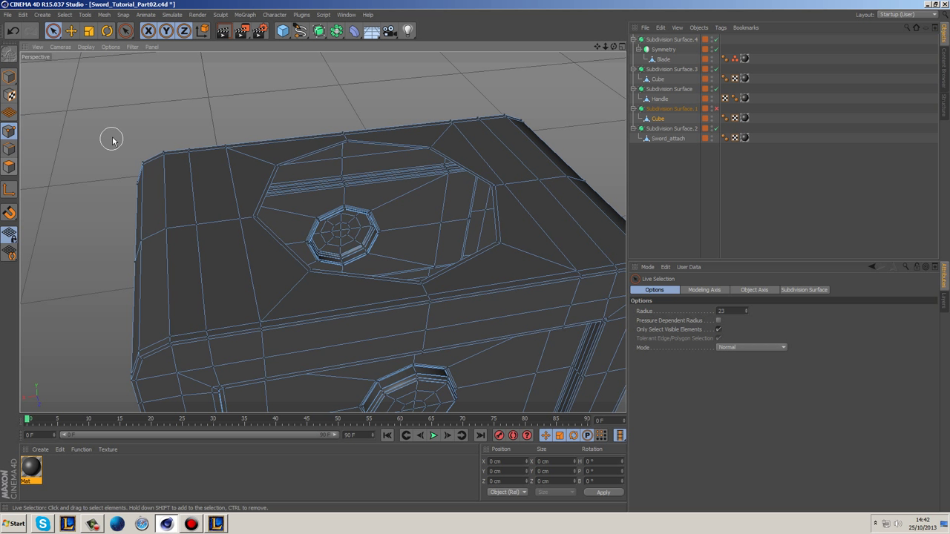
Close the octagonal hole in the pommel's top and divide the new face into quarters with two crossing Knife cuts between opposite corners.
right_click(192, 93)
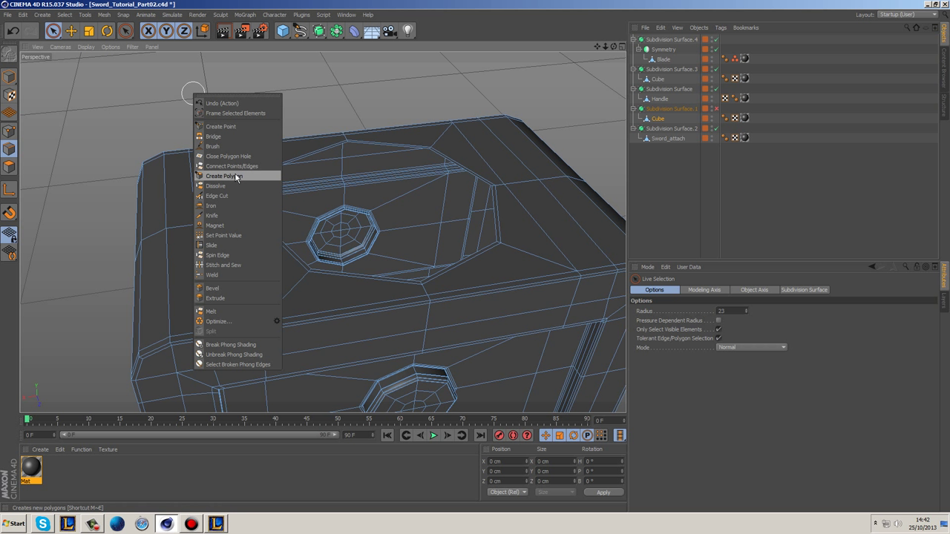
click(227, 157)
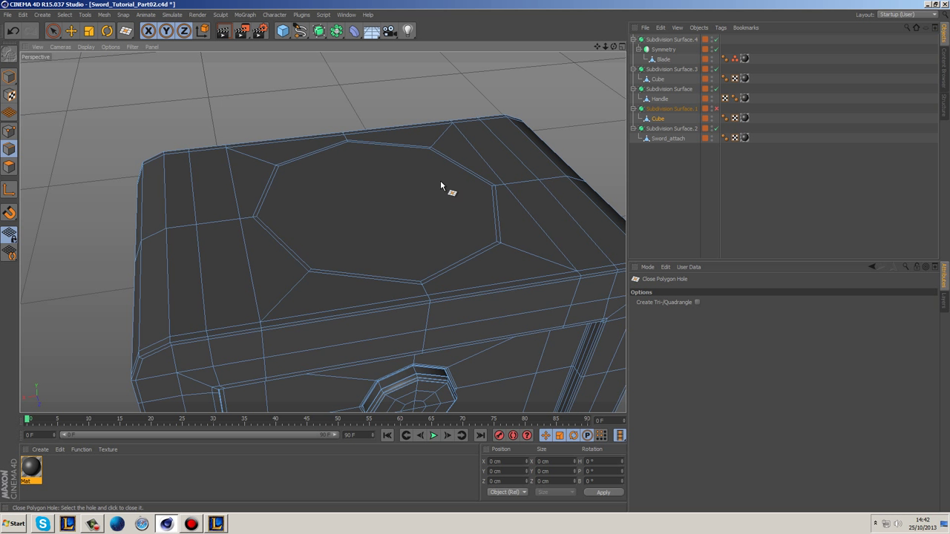
right_click(212, 95)
click(277, 202)
right_click(268, 129)
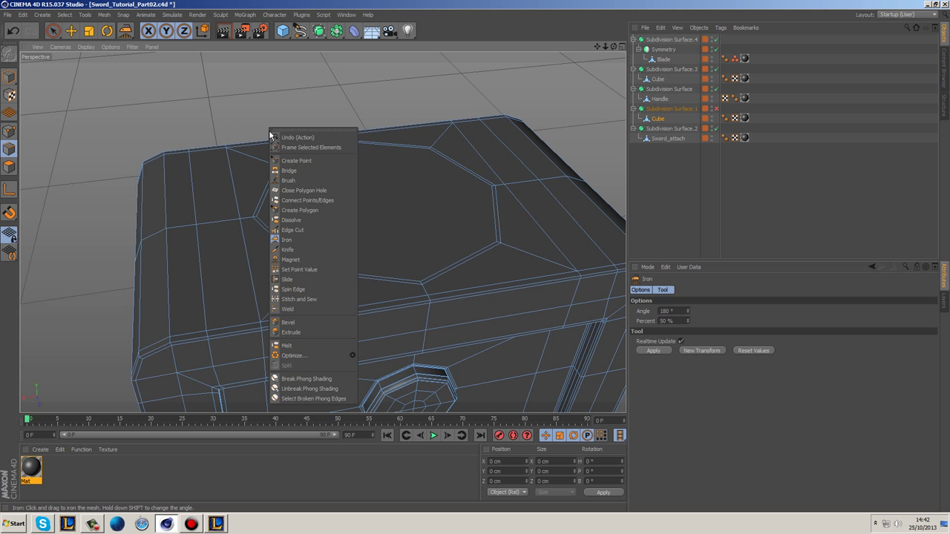
click(304, 250)
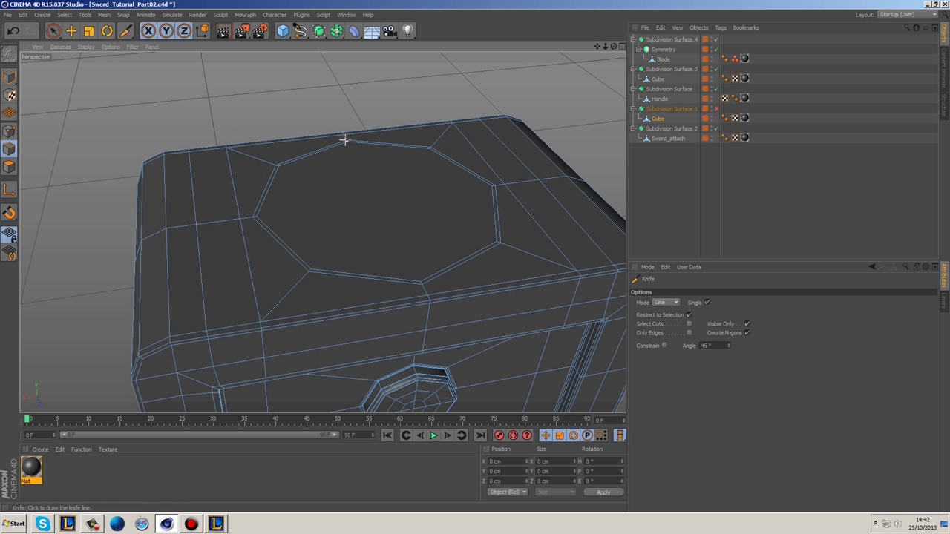
drag(346, 141, 420, 277)
drag(496, 242, 256, 217)
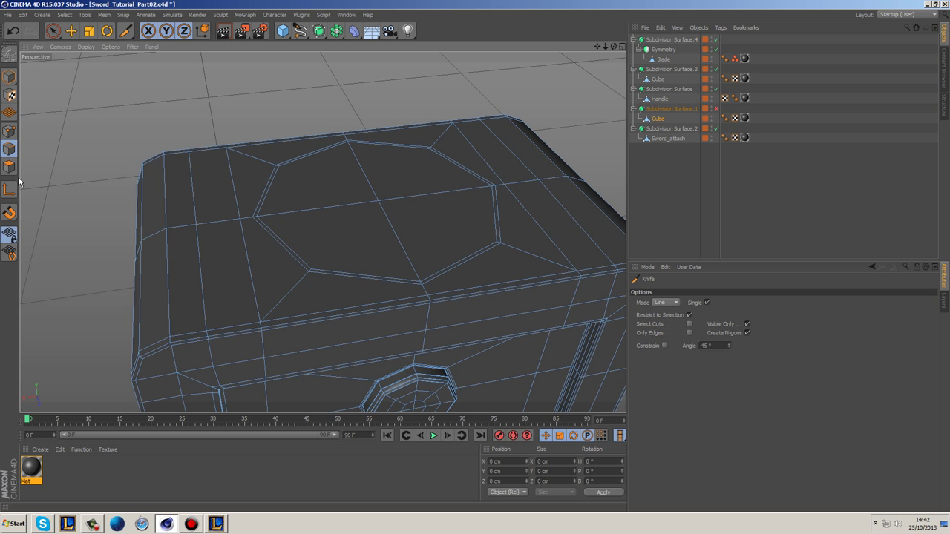
Select the four octagon polygons, inset them to about 122 cm wide and extrude them upward to about Y 97 cm.
click(53, 31)
drag(330, 167, 380, 199)
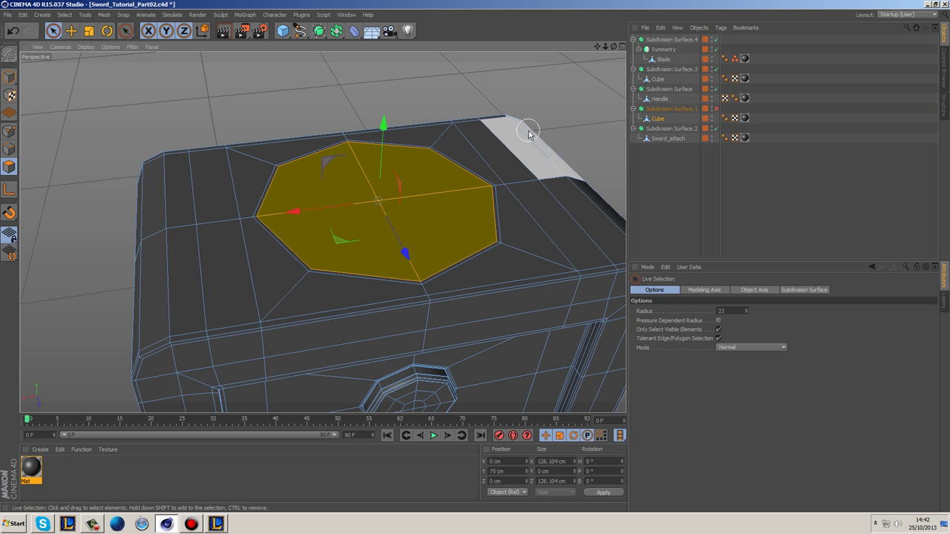
mouse_move(530, 131)
alt+mouse_down()
mouse_move(505, 149)
mouse_move(535, 146)
alt+mouse_up()
alt+middle_drag(536, 146, 481, 142)
right_click(480, 124)
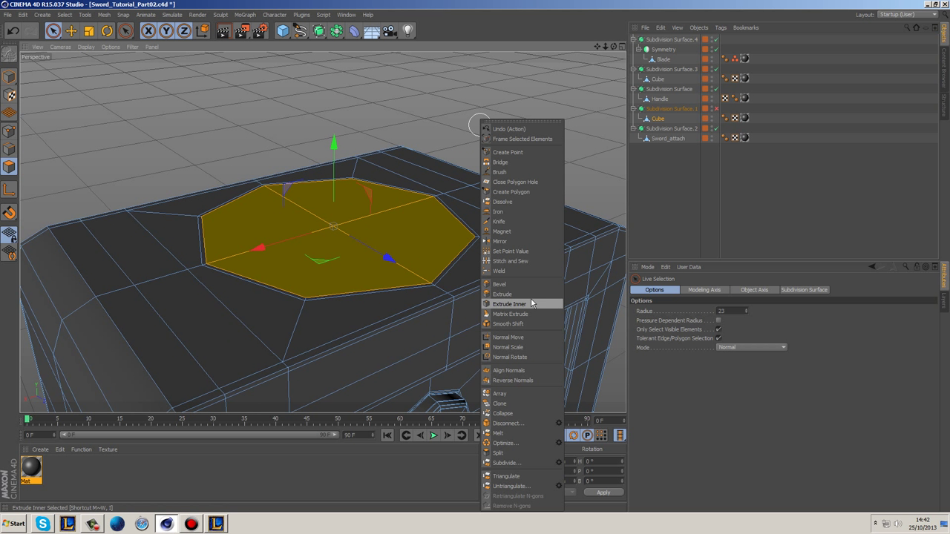
click(531, 303)
drag(531, 304, 536, 271)
right_click(526, 254)
click(557, 294)
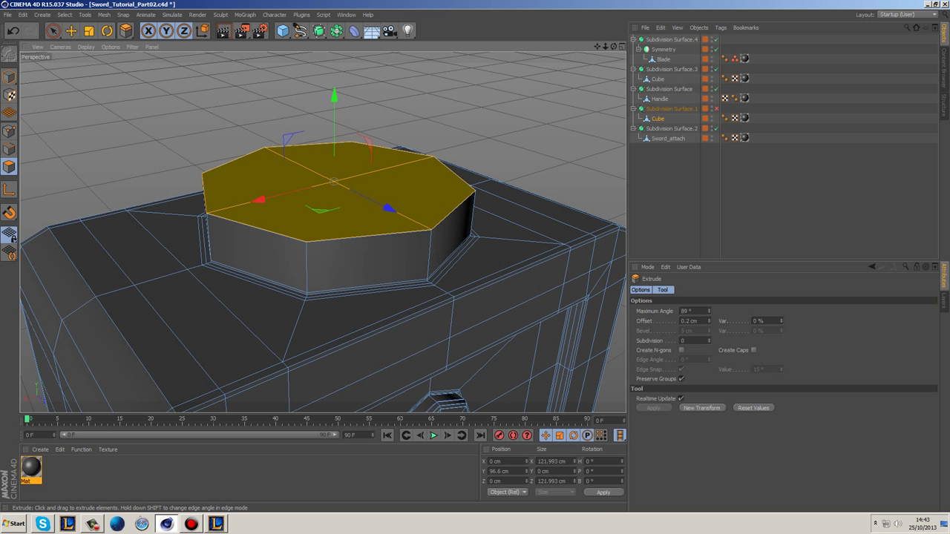
Bevel the raised octagon's top polygons with 0 subdivisions, a 12 cm offset and a 10 cm extrusion.
right_click(534, 273)
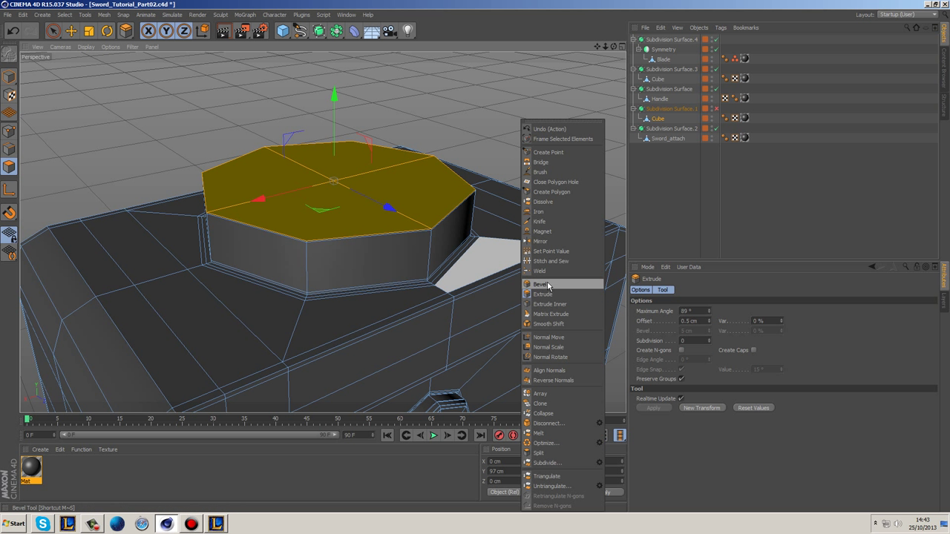
click(542, 280)
drag(541, 279, 575, 280)
drag(530, 259, 532, 259)
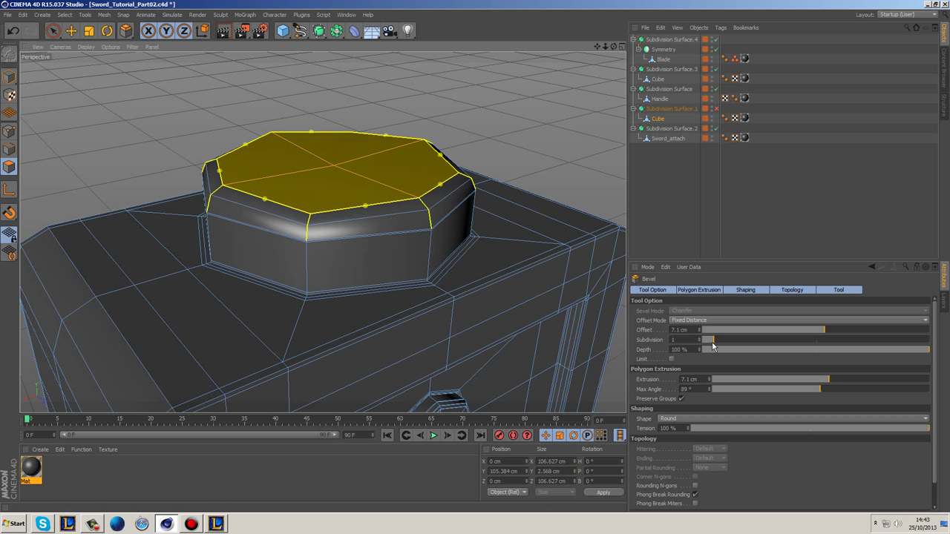
drag(712, 341, 700, 341)
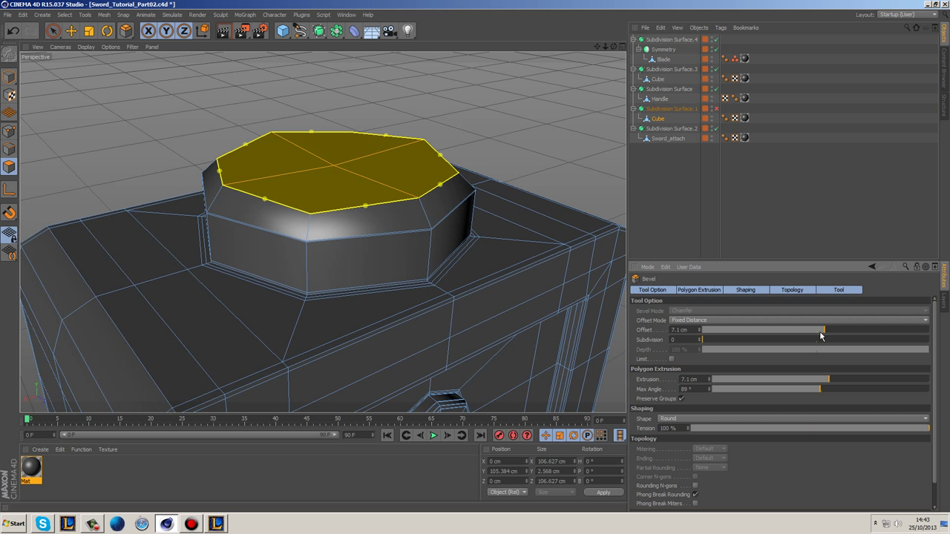
drag(820, 336, 830, 333)
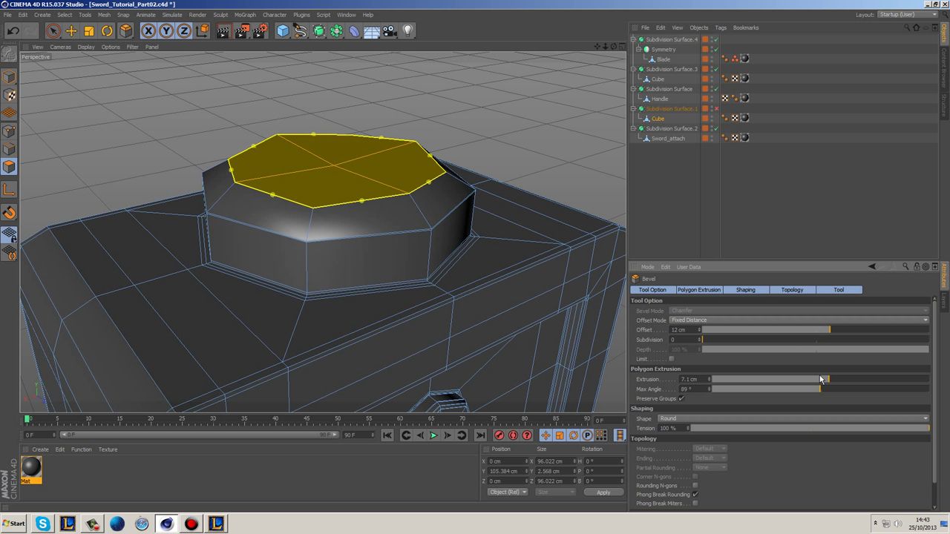
drag(820, 376, 832, 376)
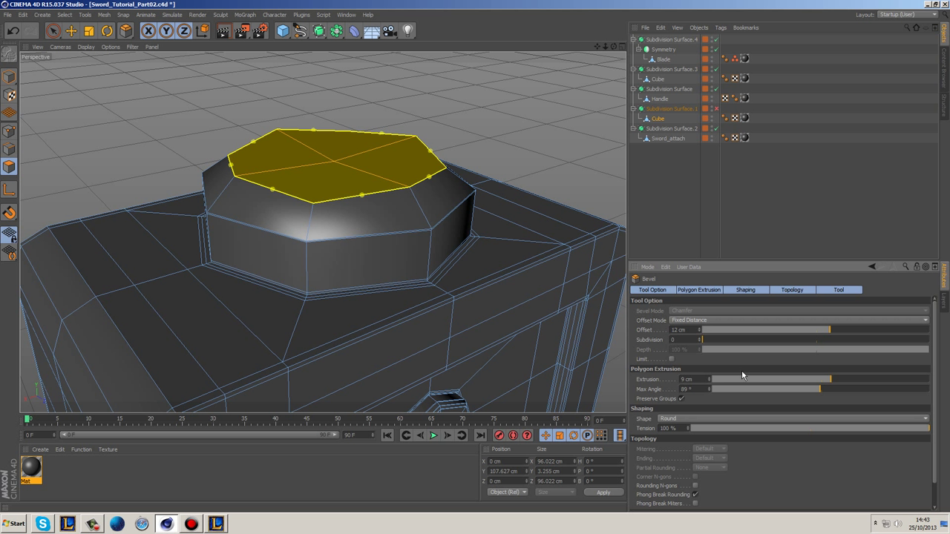
key(Return)
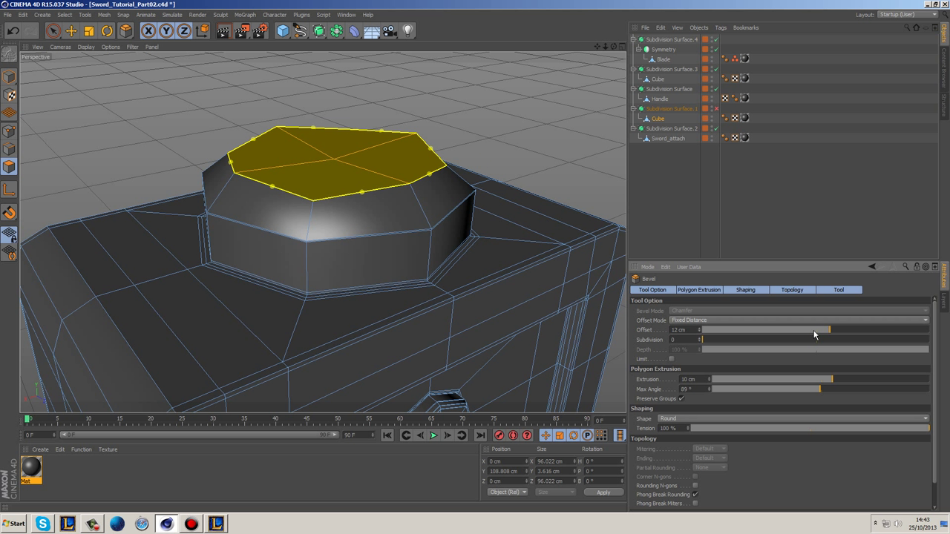
Try a Bevel offset of 10 cm and restore it to 12 cm.
mouse_move(814, 335)
mouse_down()
mouse_move(802, 330)
mouse_move(844, 327)
mouse_move(831, 333)
mouse_up()
text(0)
key(Return)
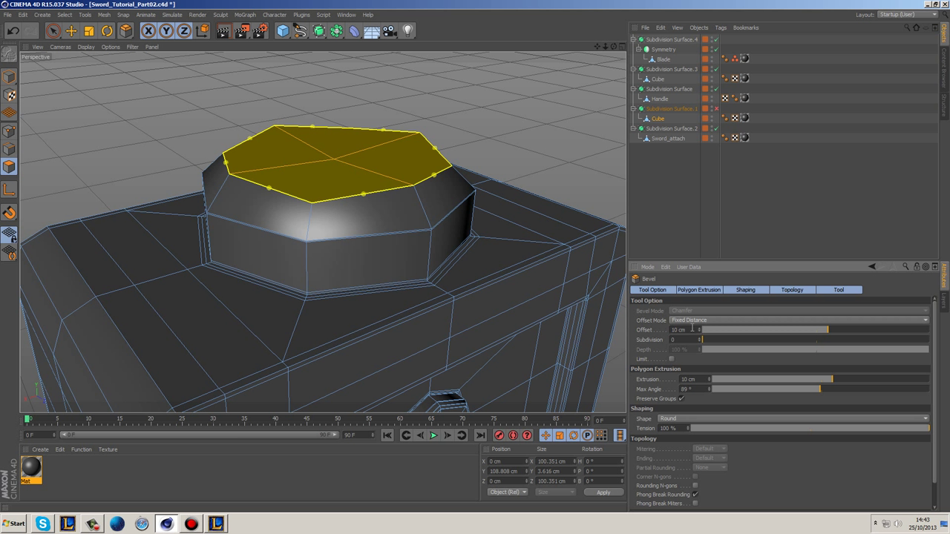
key(Return)
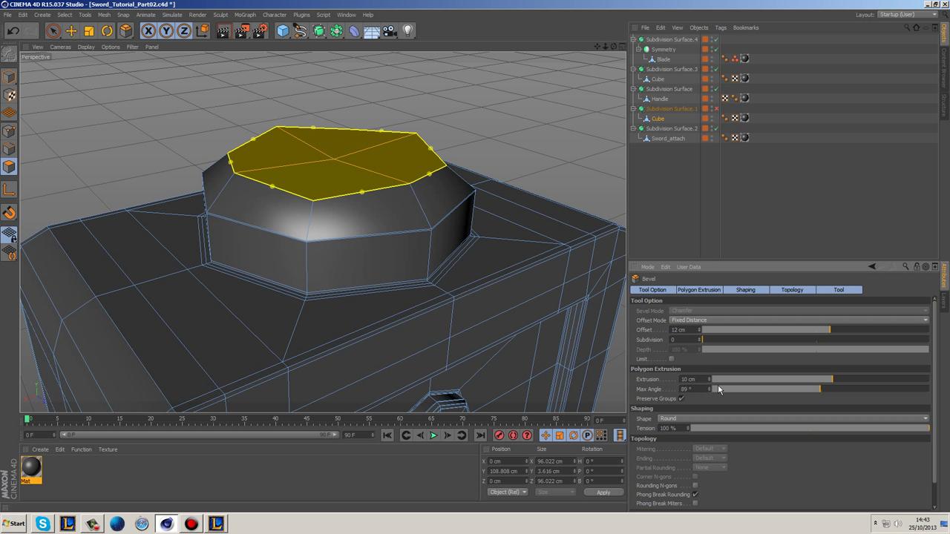
In Point mode, select the outer points of the knob's top face and flatten them by setting their Y size to 0 cm.
click(9, 134)
key(space)
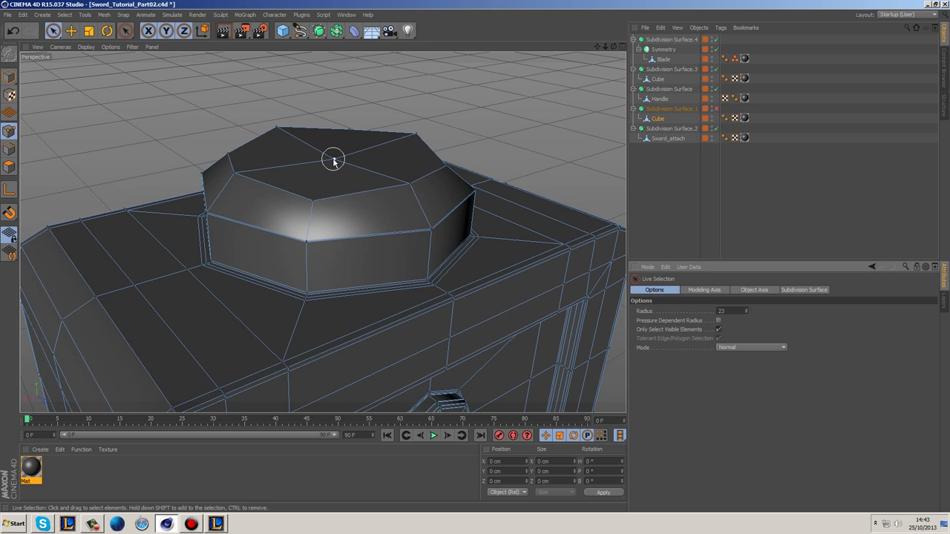
alt+drag(482, 119, 443, 179)
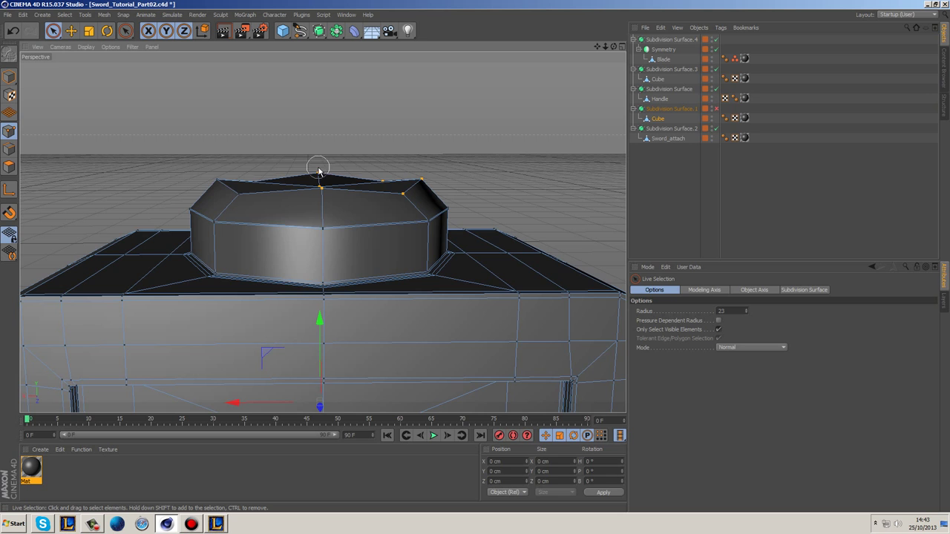
alt+drag(260, 188, 321, 236)
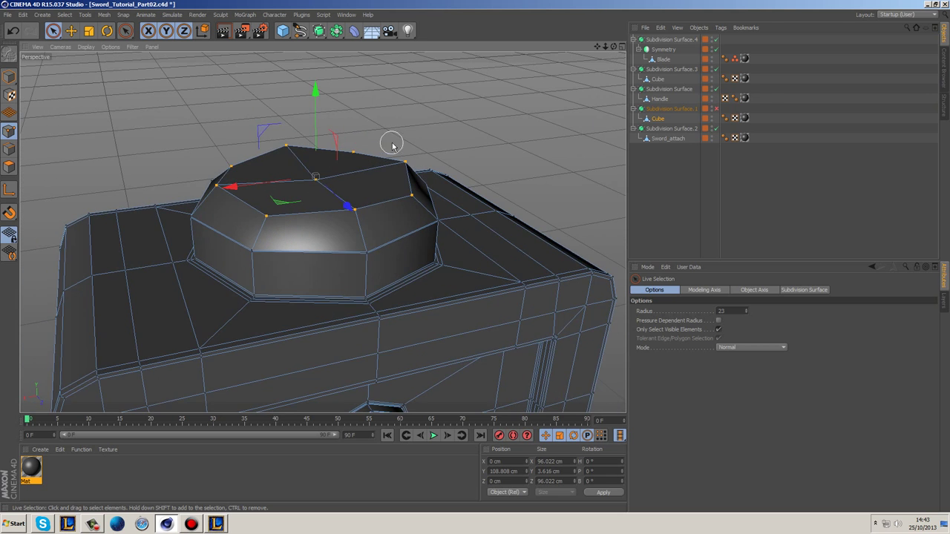
scroll(390, 138, up, 2)
click(564, 472)
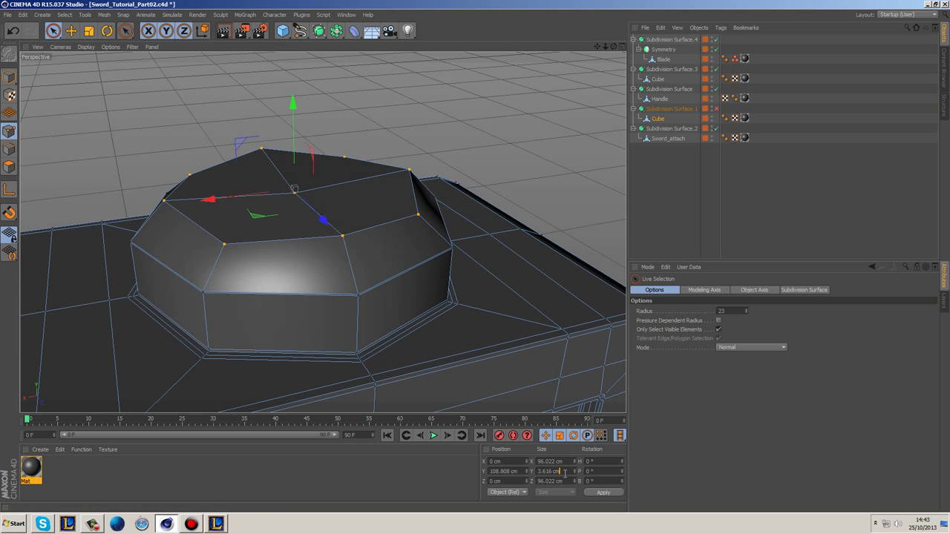
key(Return)
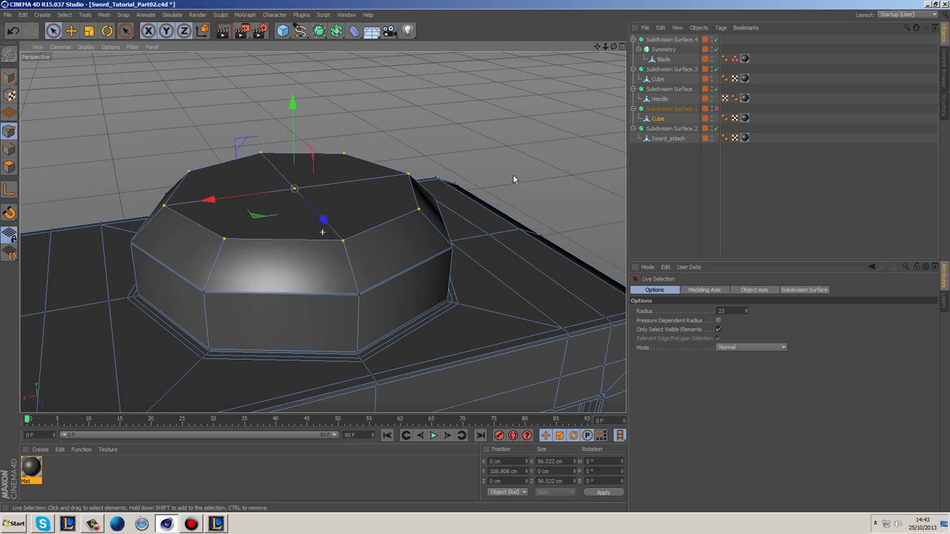
In Polygon mode, apply Extrude Inner to the knob's flat top with an offset of about 28.9 cm, and deselect the polygons.
alt+drag(515, 178, 477, 166)
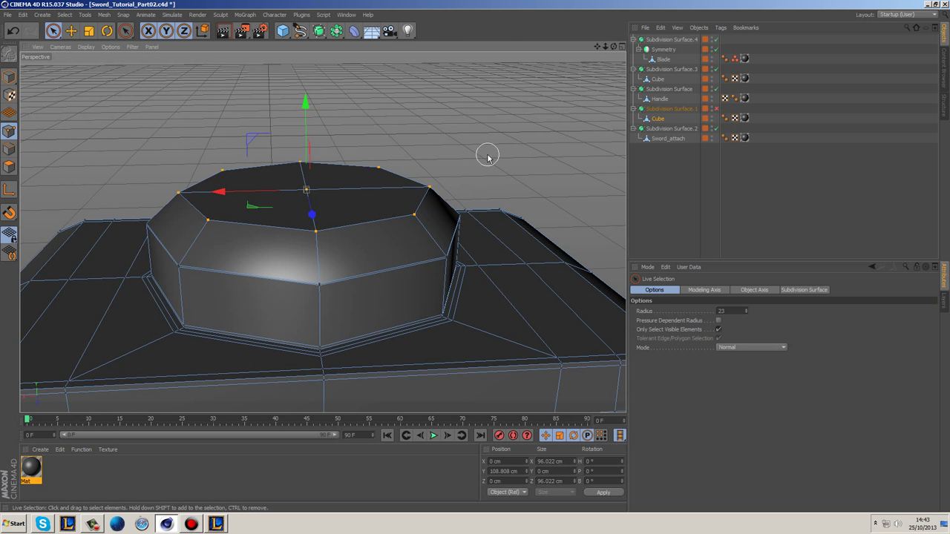
click(9, 166)
right_click(479, 170)
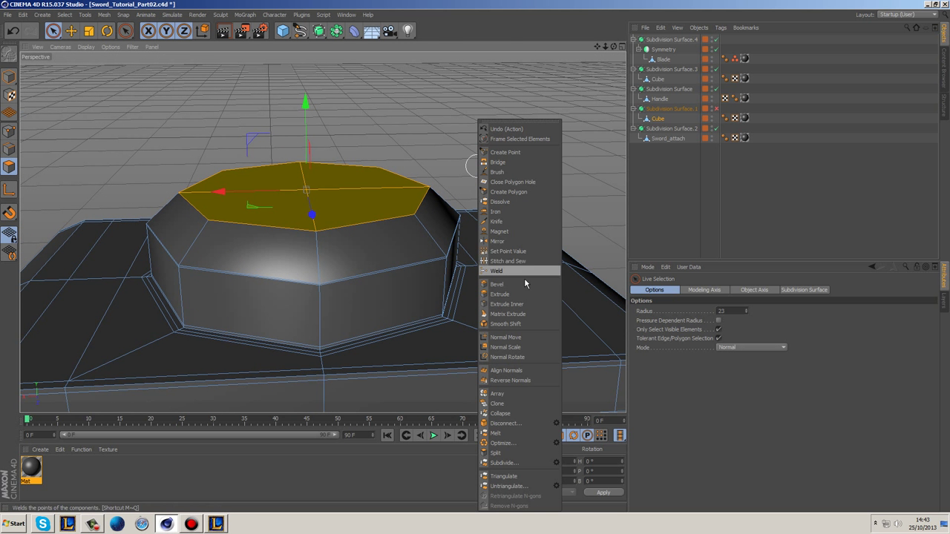
click(523, 305)
drag(531, 197, 638, 197)
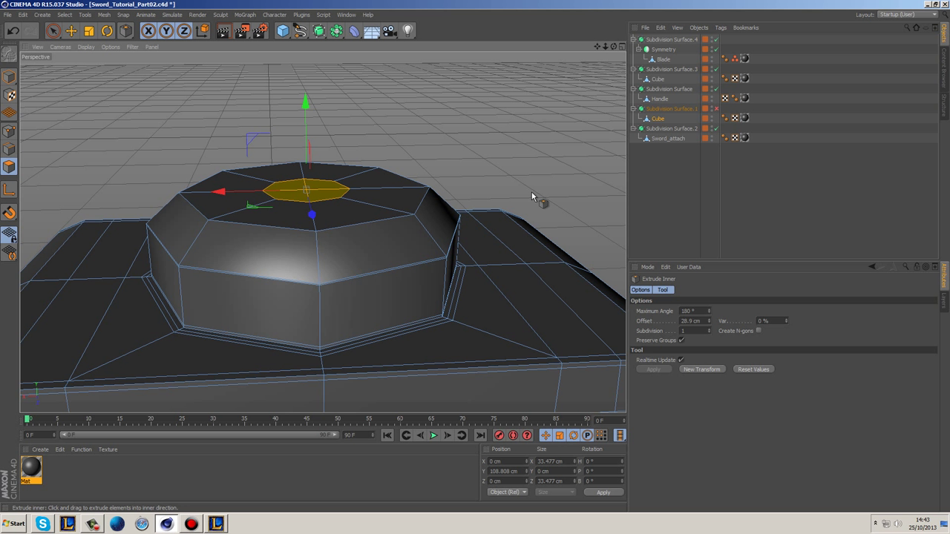
click(52, 31)
click(417, 110)
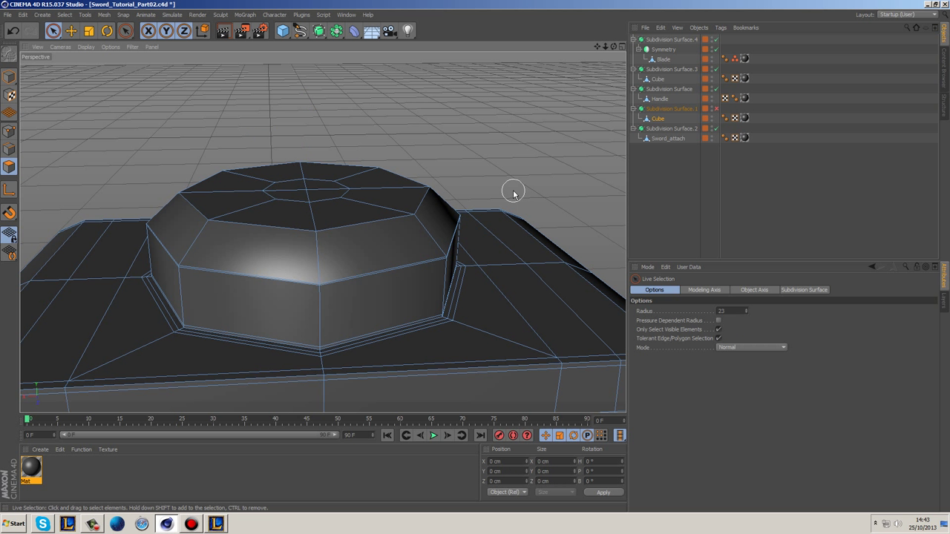
With the Knife in Loop mode, cut tight supporting loops close to the knob's lower bevel edge and its top edge.
alt+right_drag(512, 200, 484, 235)
right_click(483, 233)
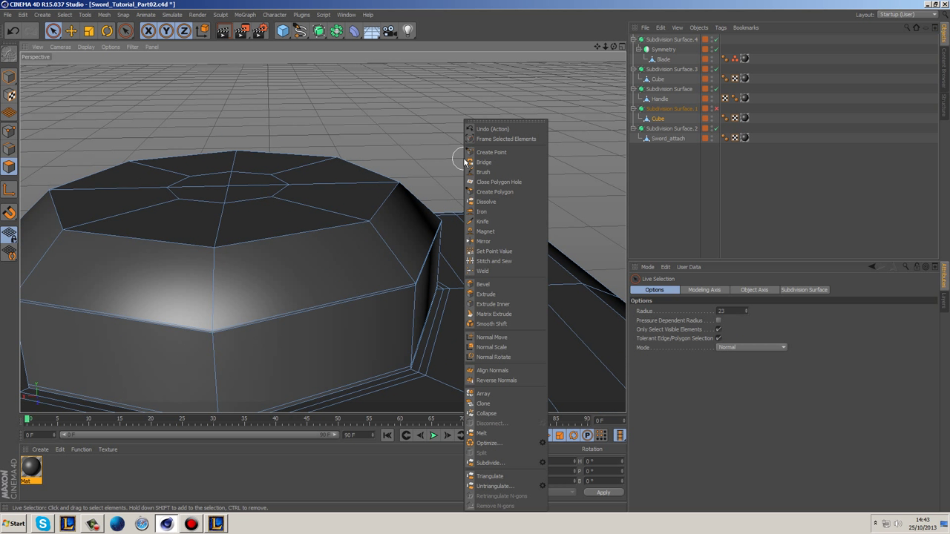
click(493, 221)
click(666, 303)
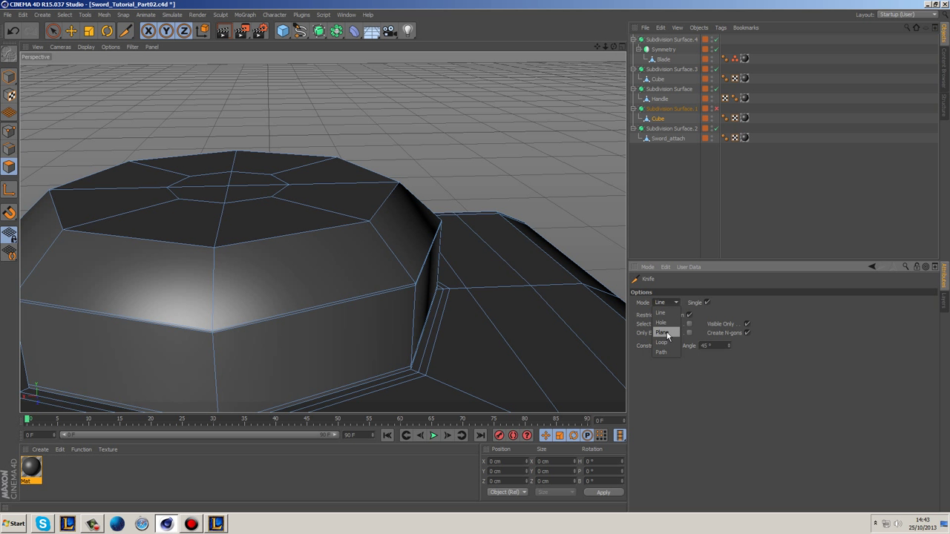
click(662, 343)
scroll(420, 279, up, 6)
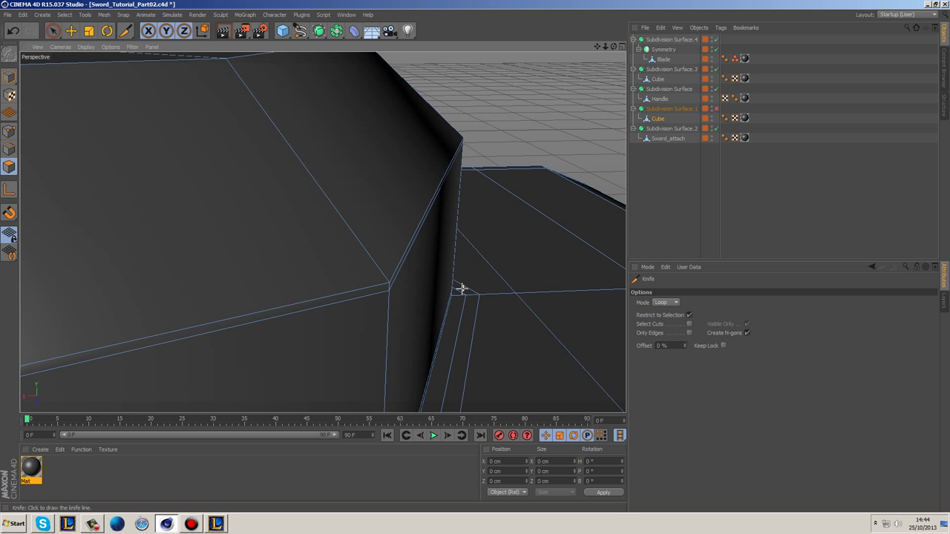
click(377, 275)
alt+drag(321, 147, 520, 320)
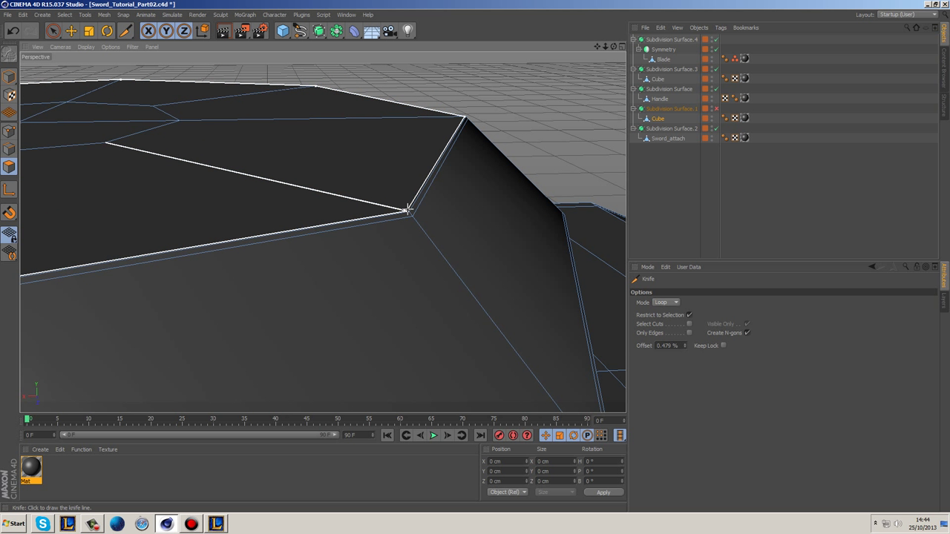
click(406, 211)
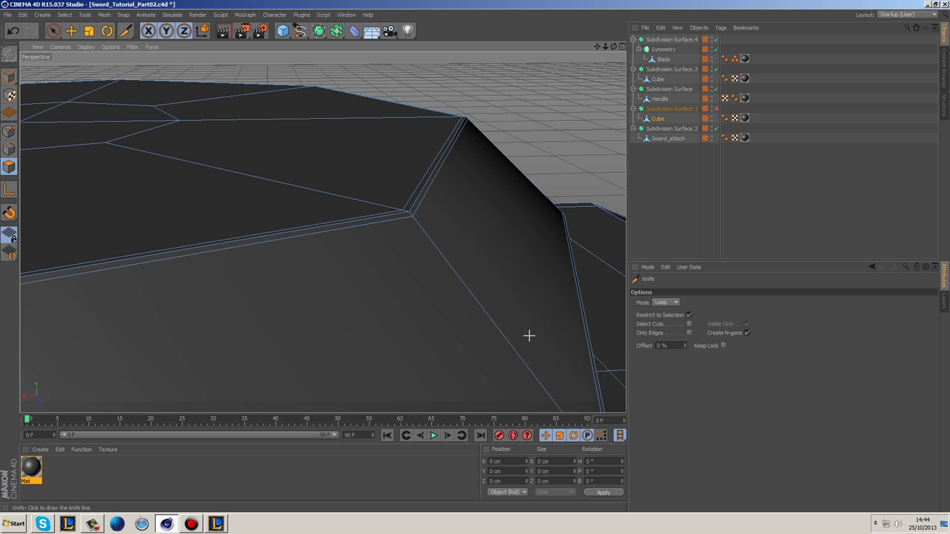
Cut a loop at 50% offset around the knob's sloped bevel band and return to Live Selection.
alt+drag(469, 334, 438, 203)
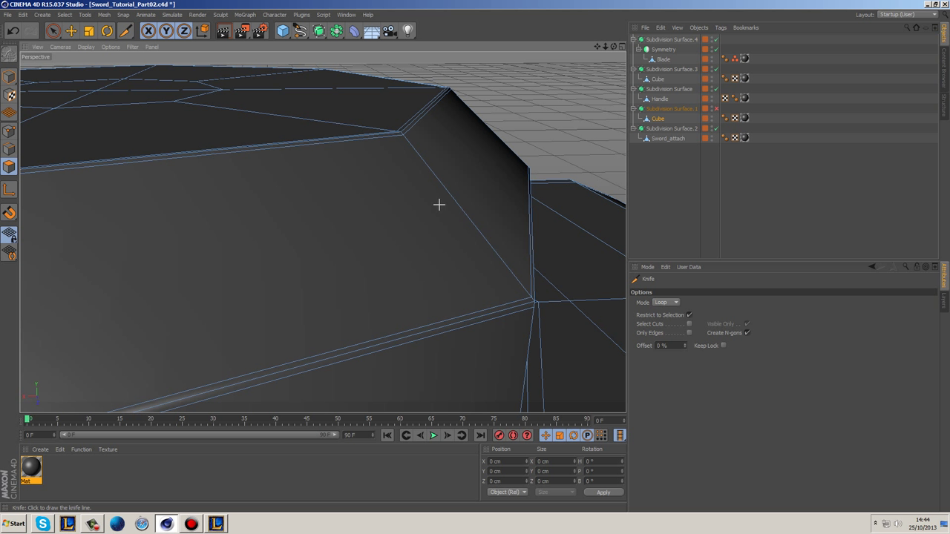
click(664, 345)
text(50)
key(Return)
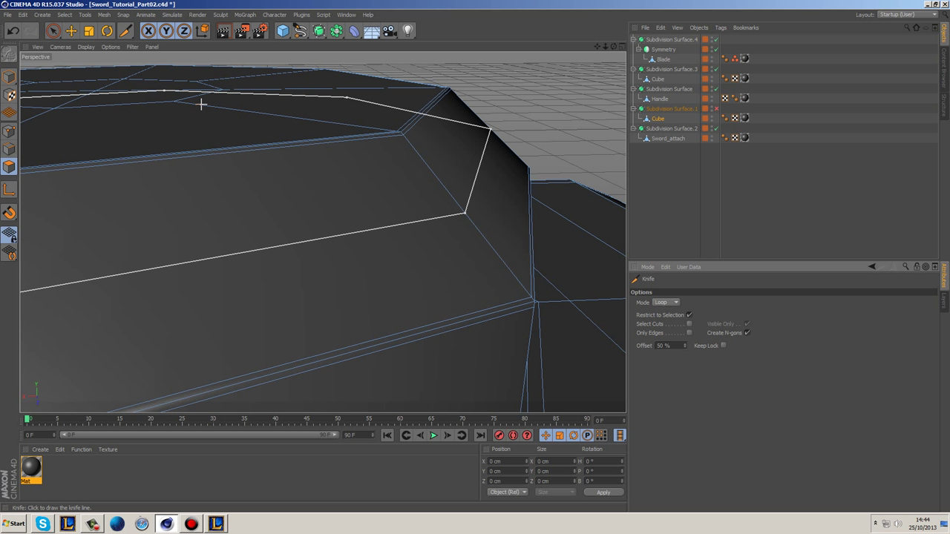
click(284, 126)
click(53, 30)
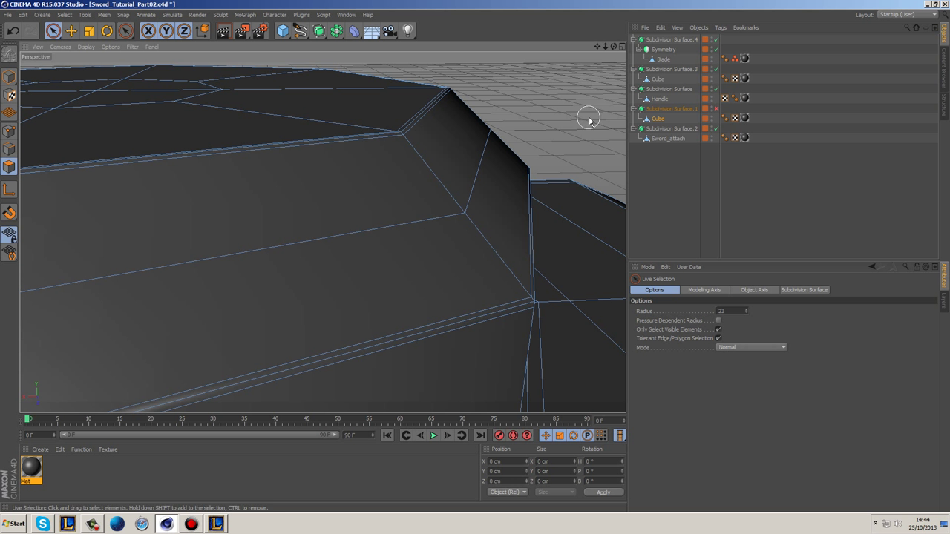
Re-enable Subdivision Surface.1 on the pommel and clear the object selection.
click(715, 109)
click(662, 185)
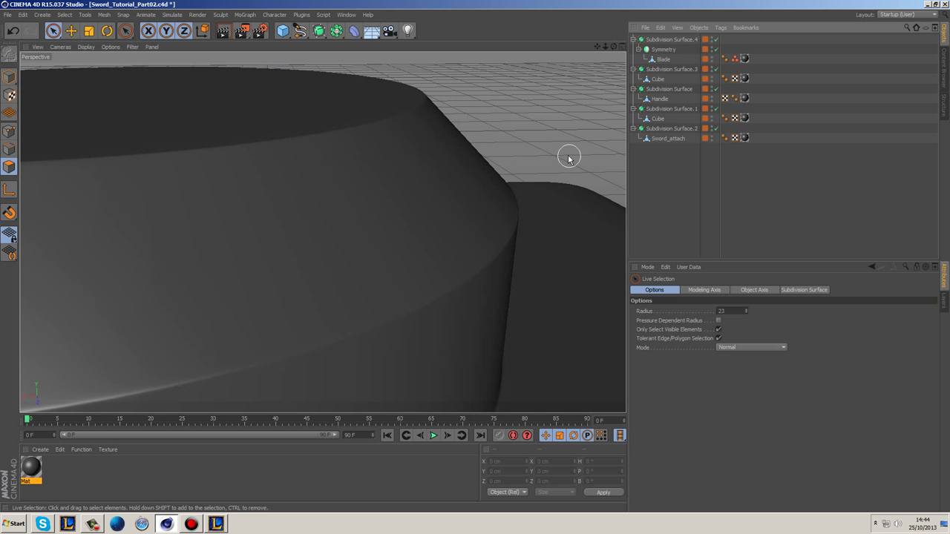
Examine the smoothed pommel knob, the handle and the complete sword from several angles.
alt+right_drag(567, 155, 556, 148)
scroll(556, 152, down, 8)
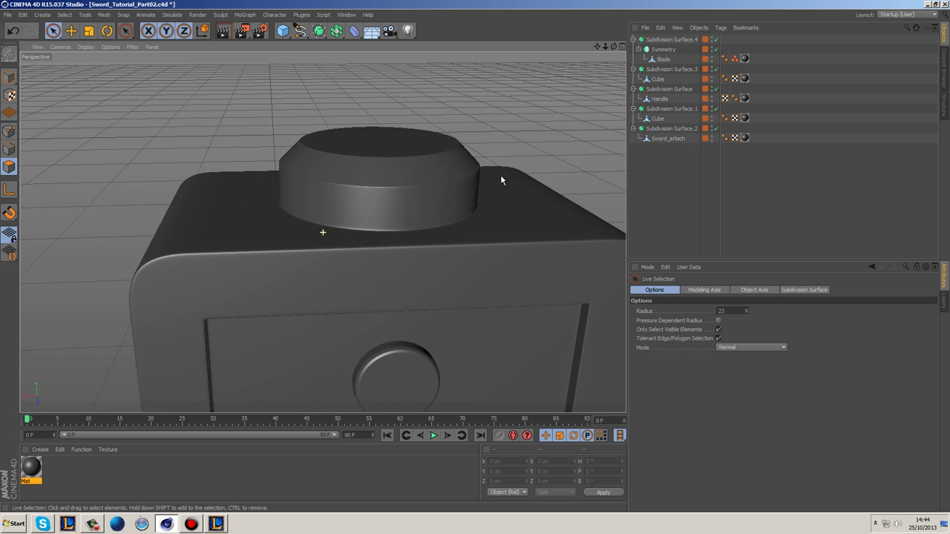
mouse_move(496, 160)
alt+mouse_down()
mouse_move(555, 204)
mouse_move(506, 171)
alt+mouse_up()
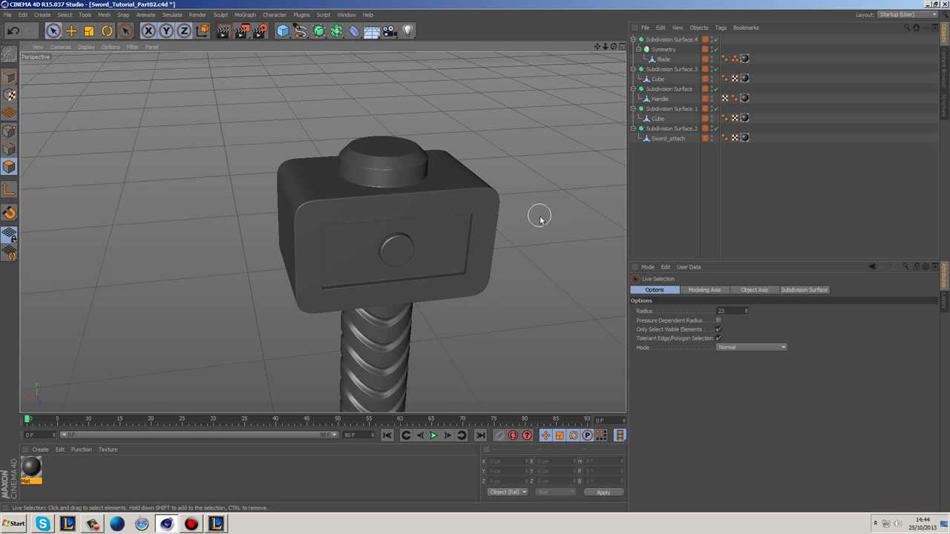
alt+middle_drag(565, 336, 482, 162)
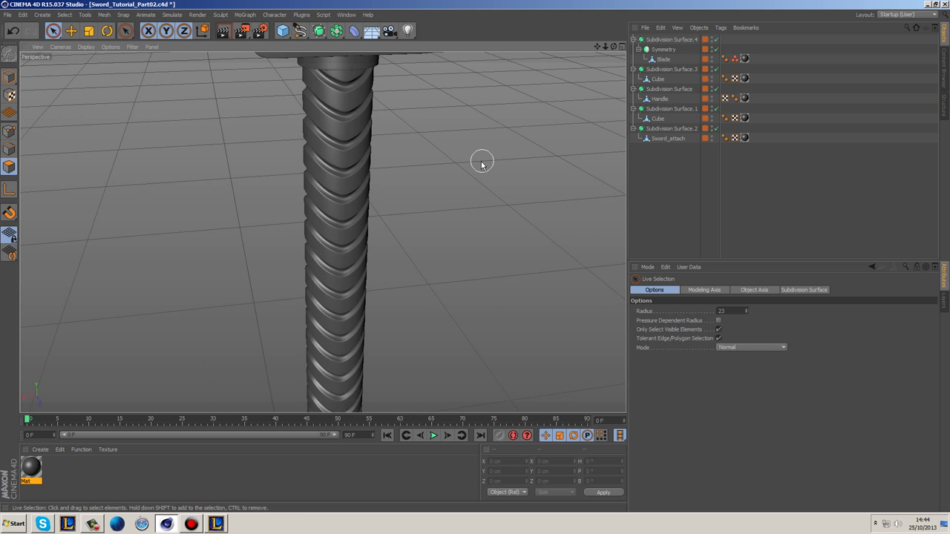
scroll(469, 193, down, 8)
scroll(469, 194, down, 1)
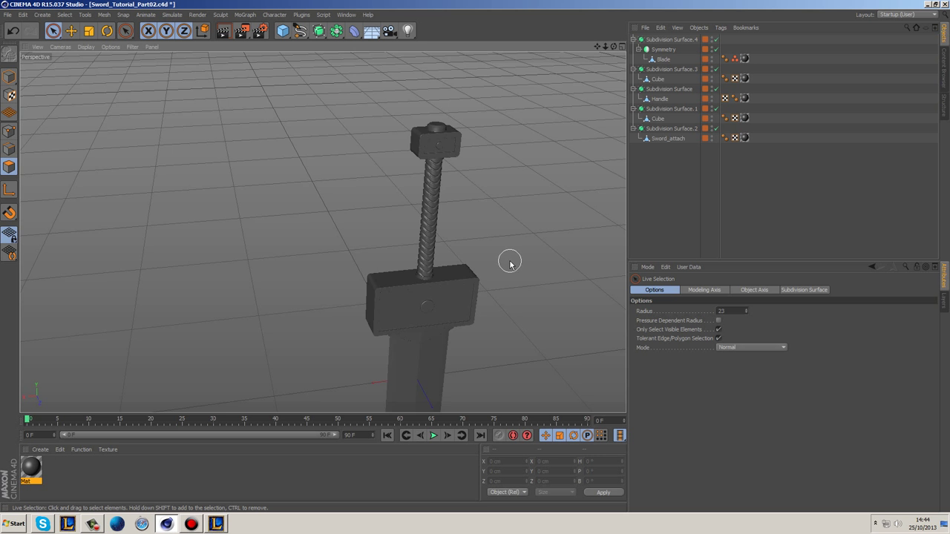
alt+middle_drag(509, 263, 437, 82)
scroll(438, 138, down, 4)
alt+drag(440, 140, 531, 212)
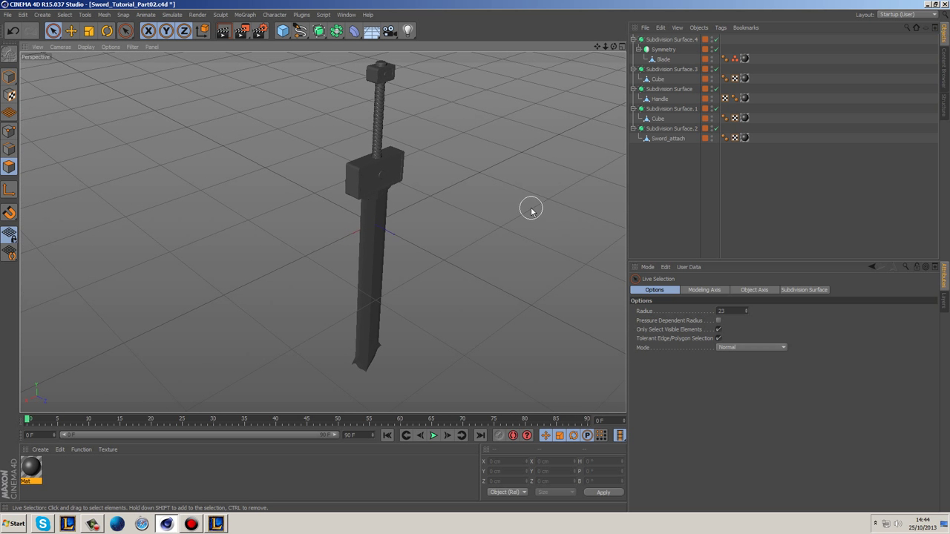
alt+drag(541, 219, 521, 230)
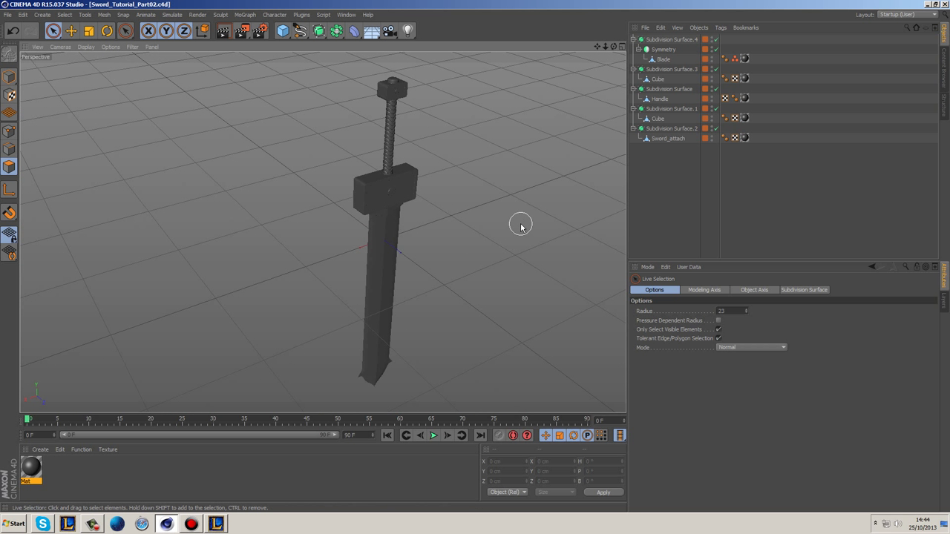